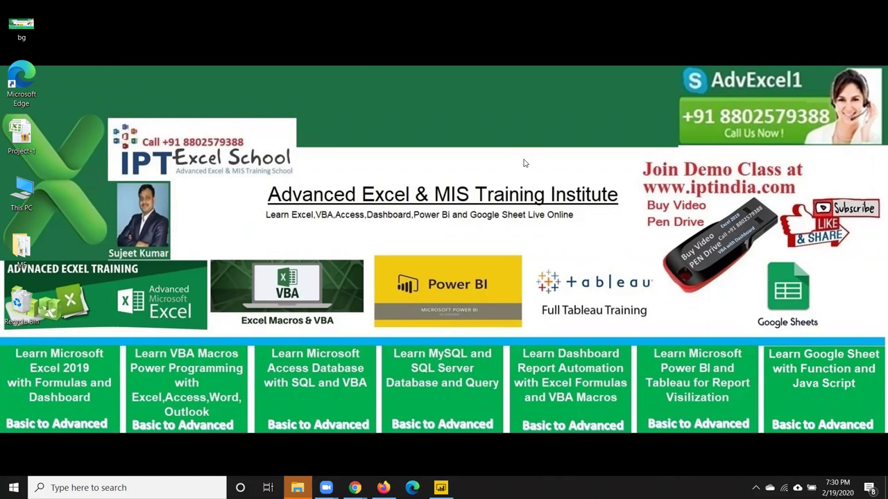
Delete the Microsoft Edge and Project-1 shortcuts from the desktop
click(24, 100)
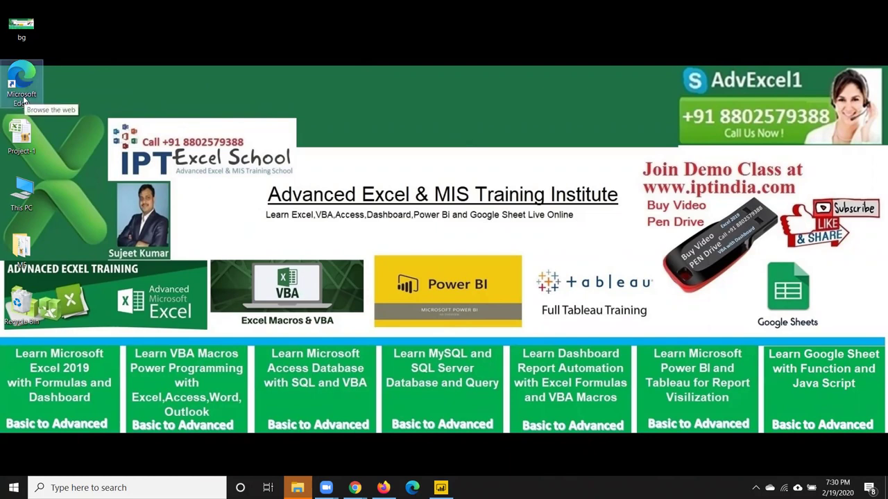
key(Delete)
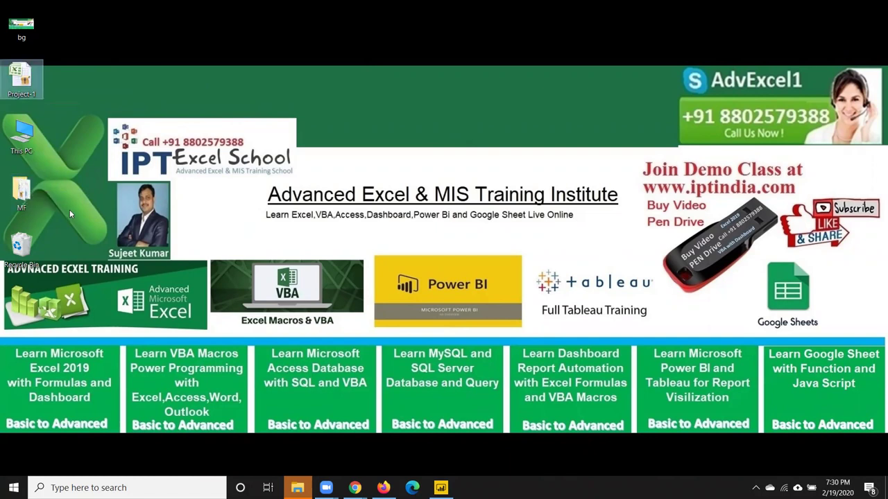
key(Delete)
Refresh the desktop and minimize Power BI back out of view
right_click(129, 81)
click(157, 116)
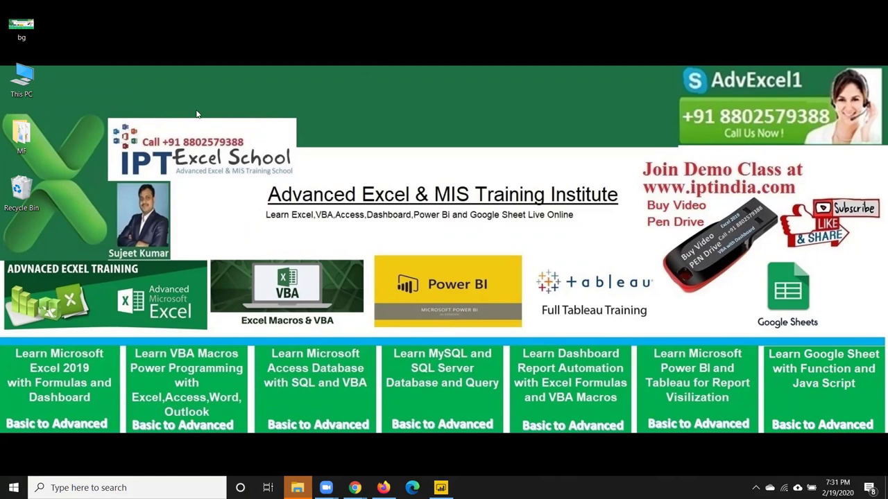
click(440, 488)
click(440, 487)
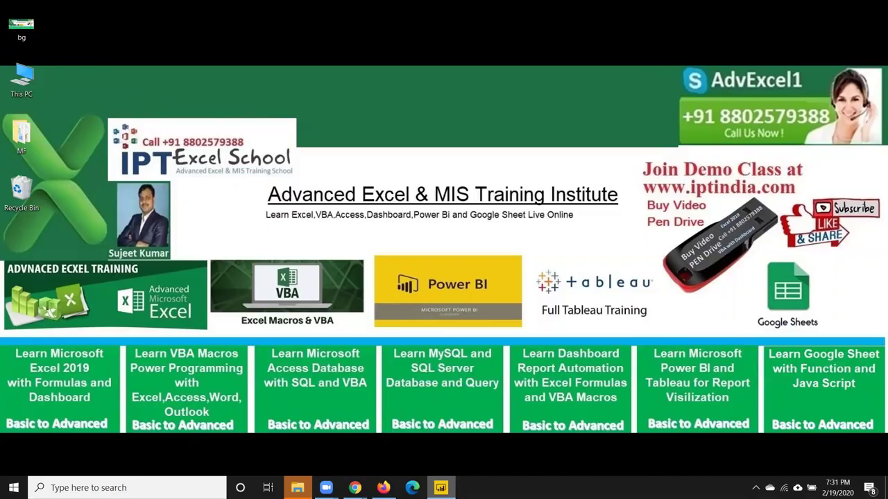
Dismiss the Start search, collapse the Data table in Fields and open Data1 in data view
key(super)
text(s)
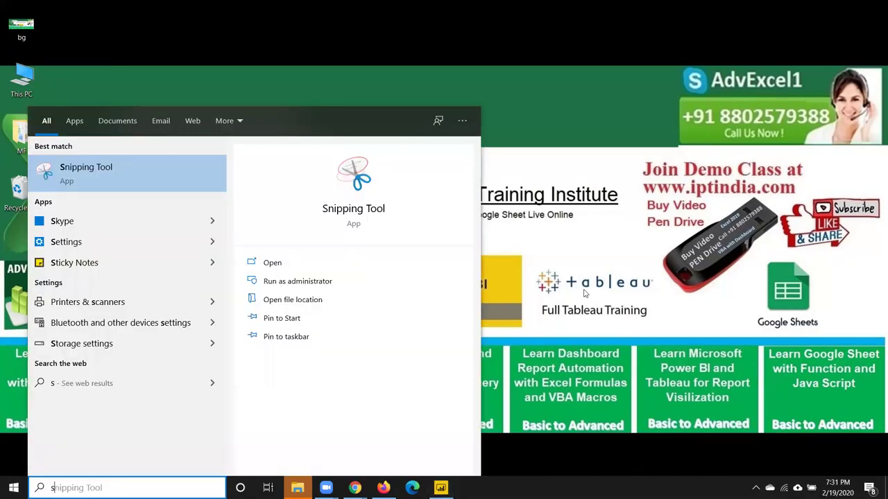
key(Return)
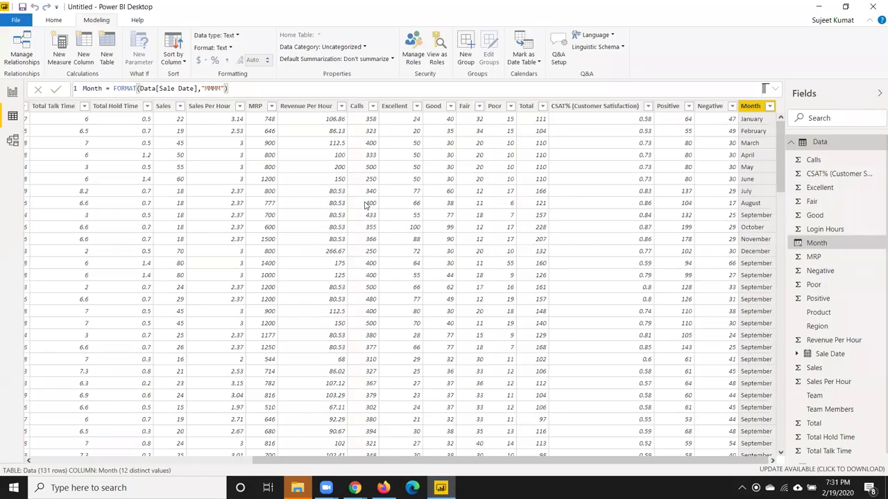
click(139, 179)
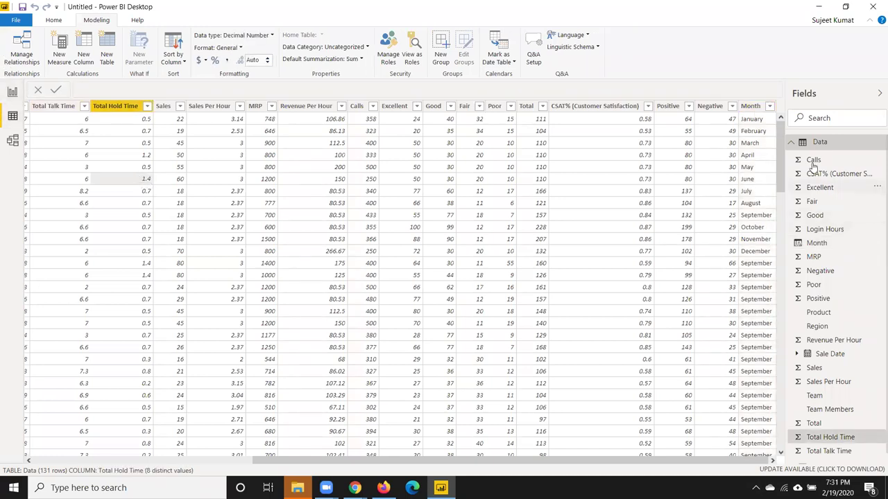
click(790, 142)
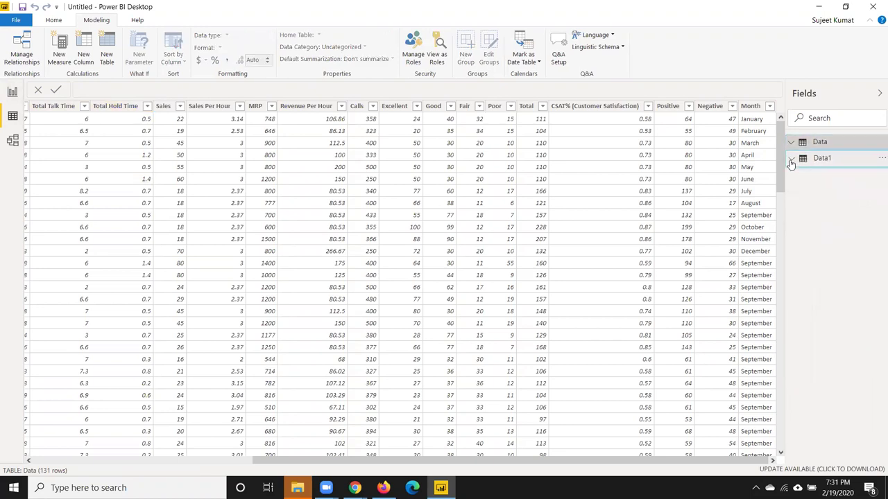
click(790, 159)
click(794, 161)
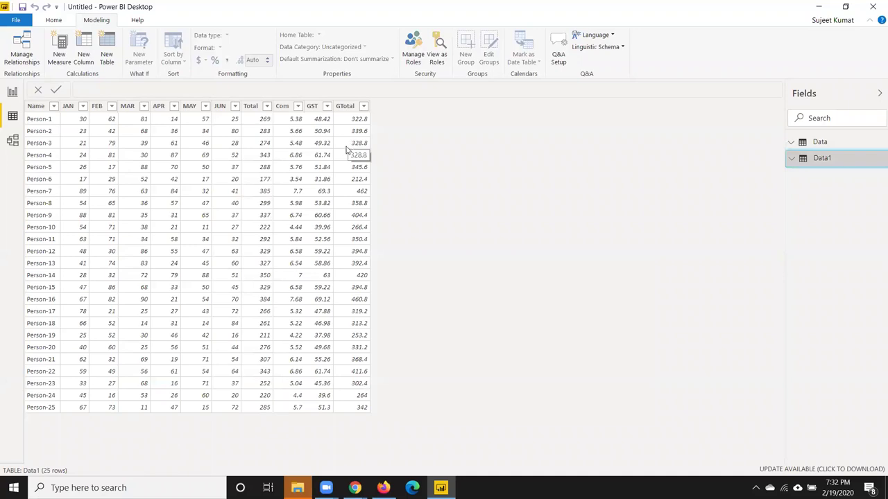
Check the Total column's JAN–JUN sum formula, then add a new column to Data1
click(262, 122)
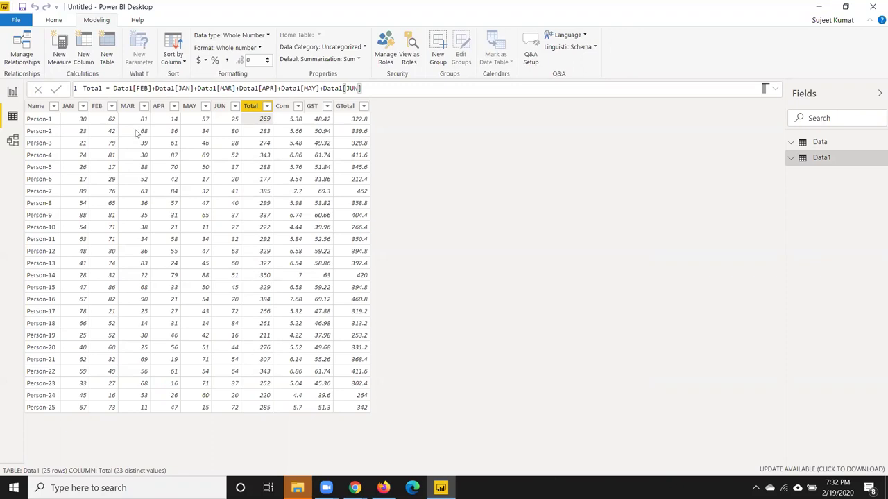
click(83, 61)
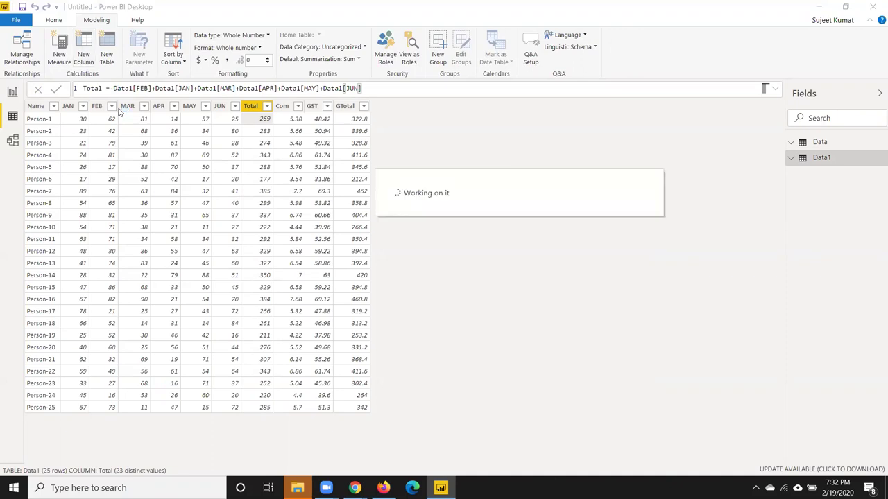
Define the new column as INC = IF(Data1[Total]>=300,5000,0) and commit it
double_click(85, 88)
text(INC = )
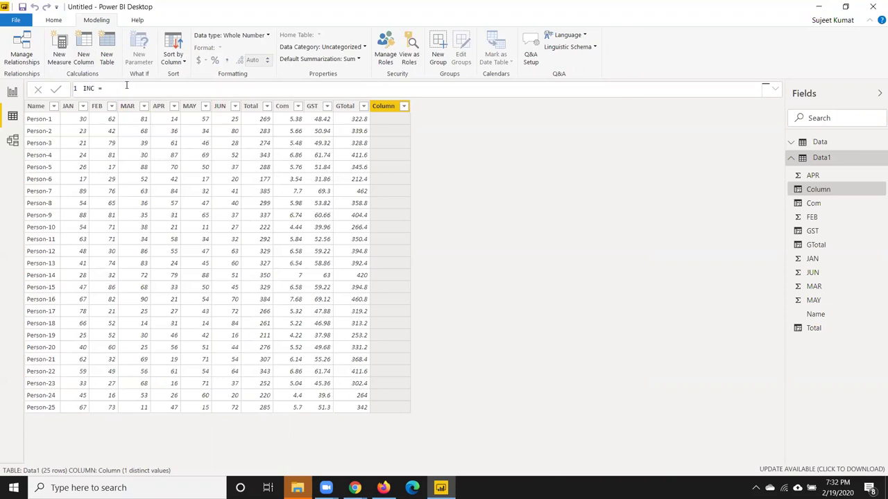
text(if)
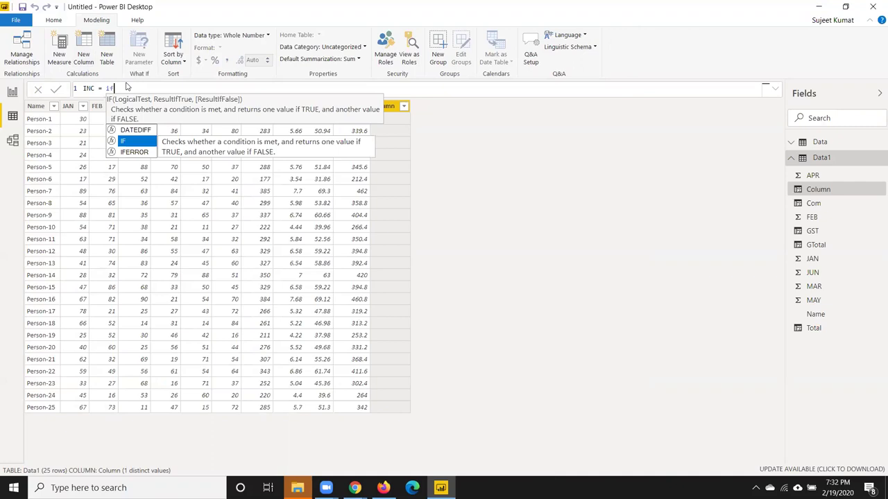
key(Tab)
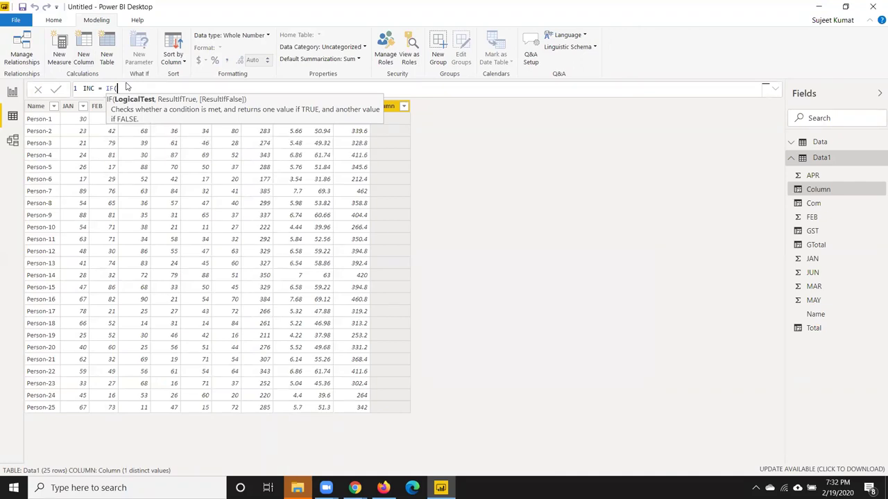
text(to)
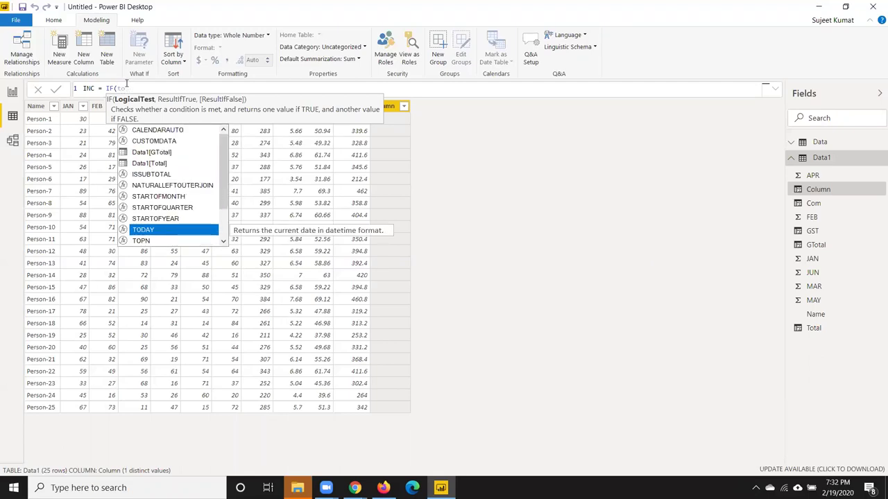
key(Up)
key(Up)
key(Up)
key(Up)
key(Up)
key(Up)
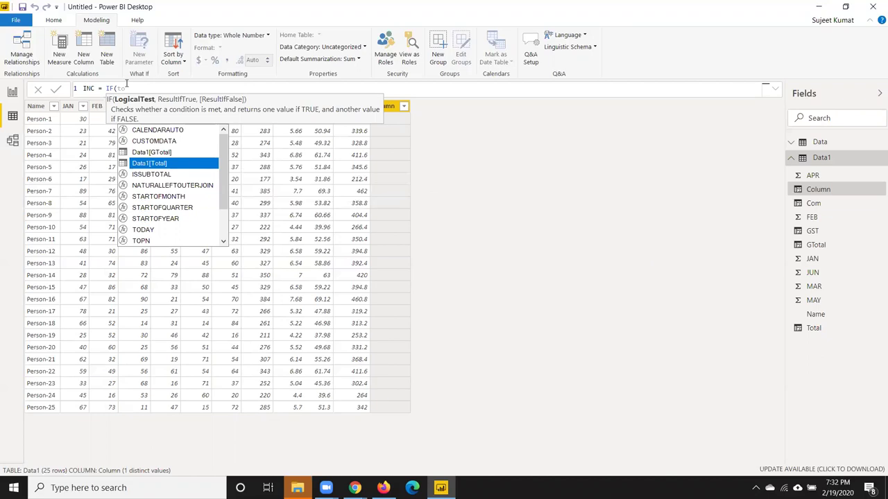
key(Tab)
text(>)
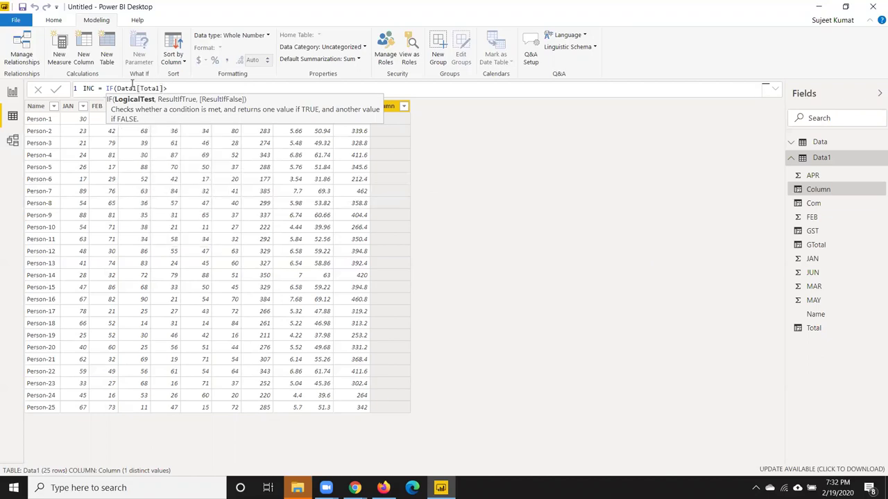
text(=300,5000,0)
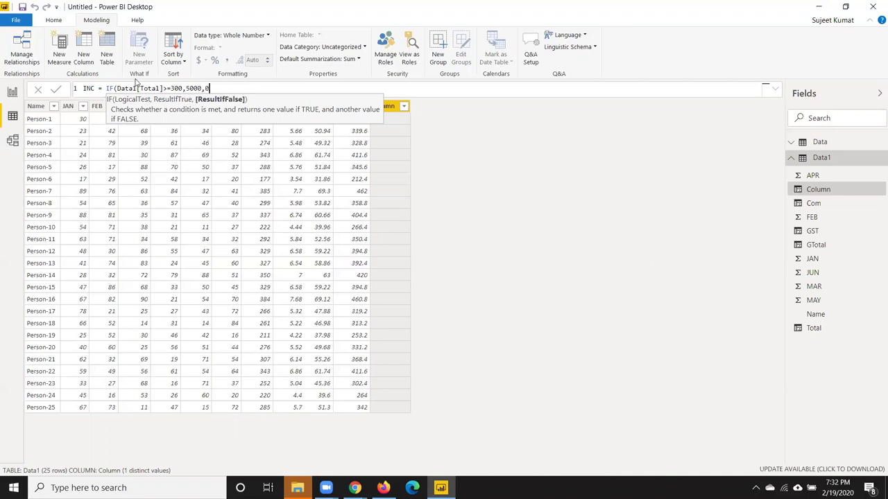
text())
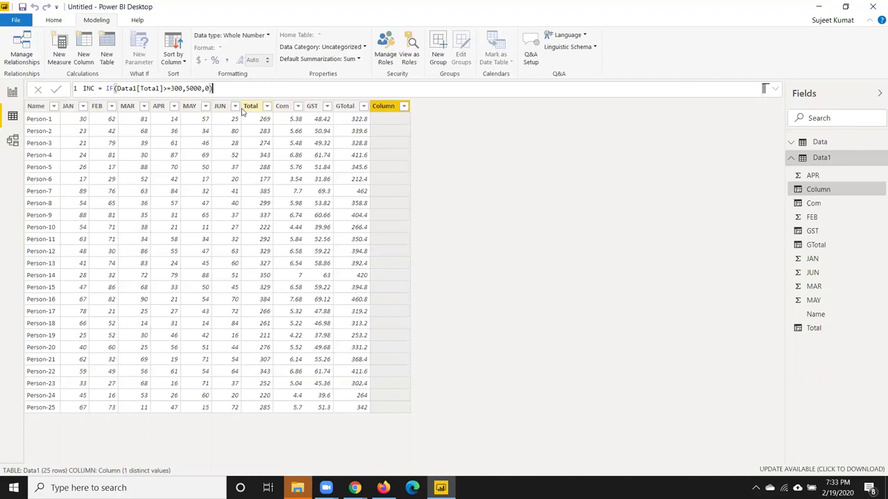
key(Return)
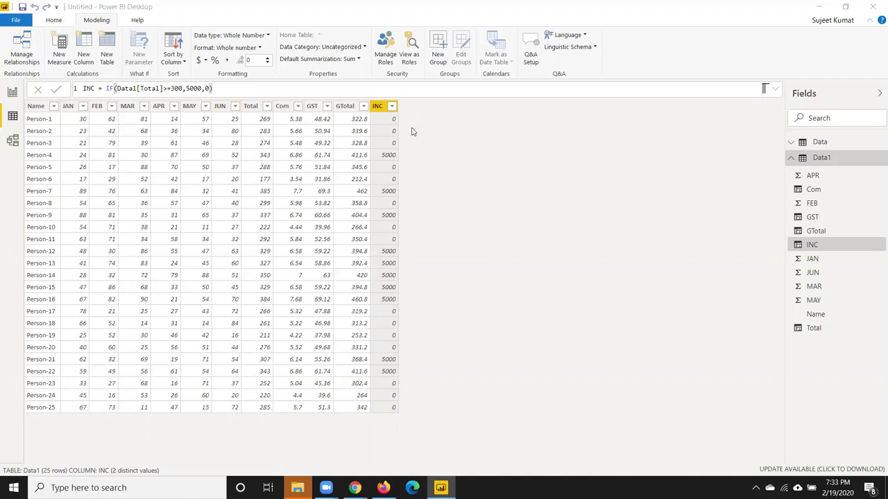
click(382, 111)
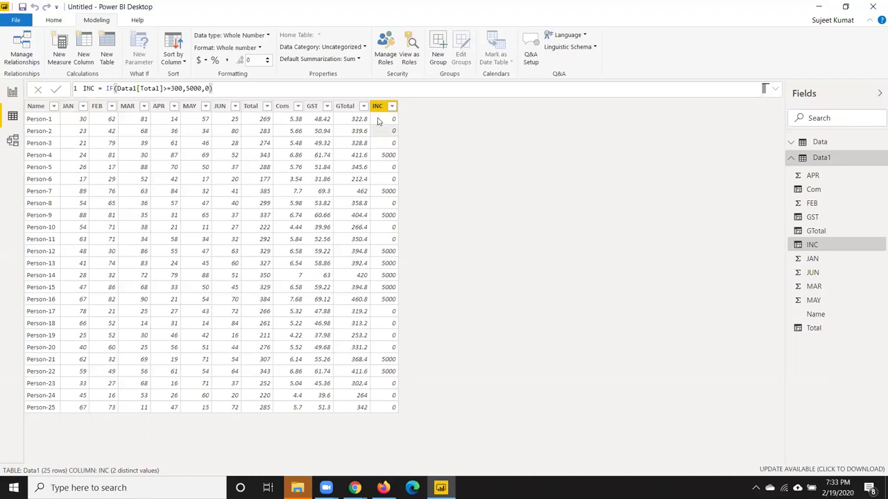
click(375, 121)
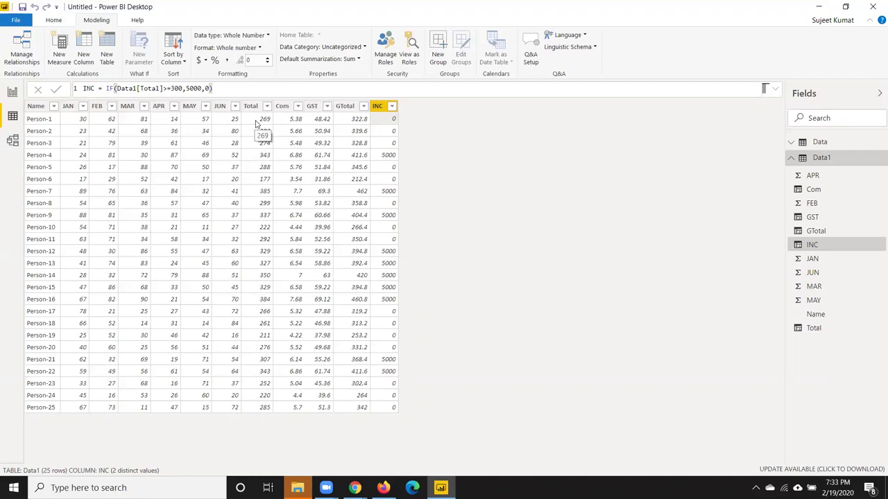
double_click(197, 88)
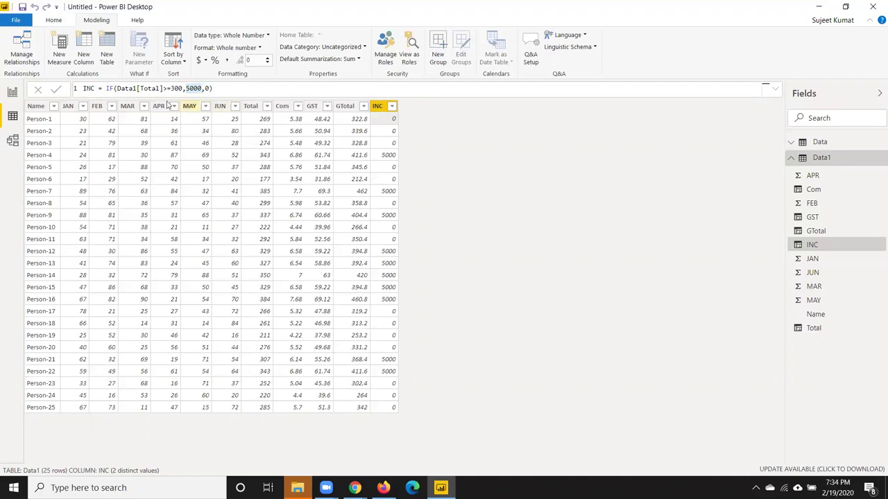
Change INC's false result from 0 to 500, giving IF(Data1[Total]>=300,5000,500)
drag(116, 89, 183, 88)
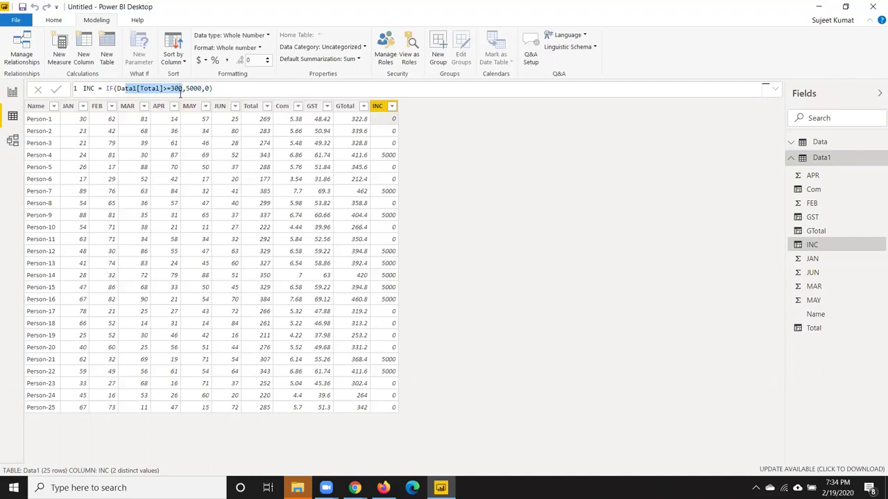
drag(186, 88, 203, 88)
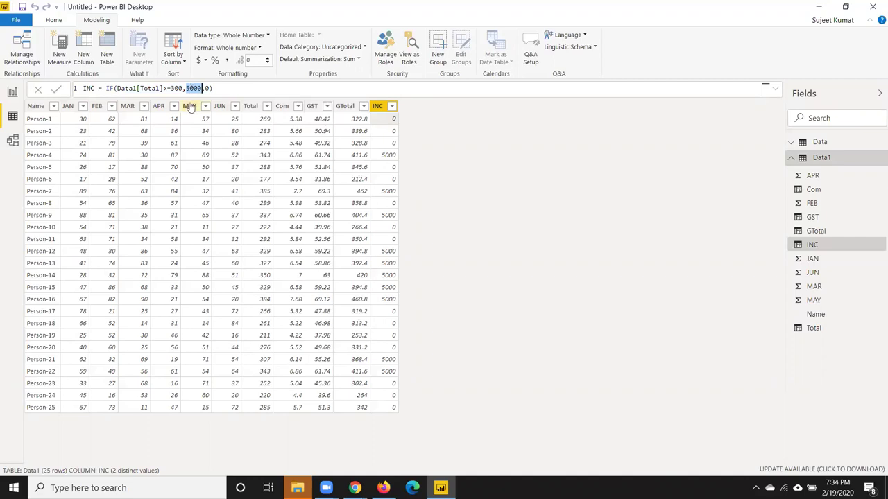
key(Right)
key(Right)
text(500)
key(Return)
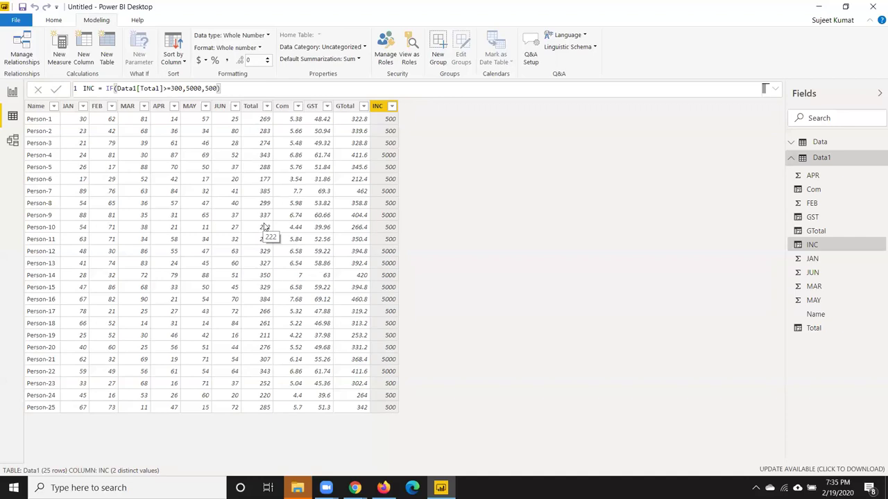
Replace the INC condition with AND(Data1[Total]>=100,Data1[Total]<=200)
click(115, 88)
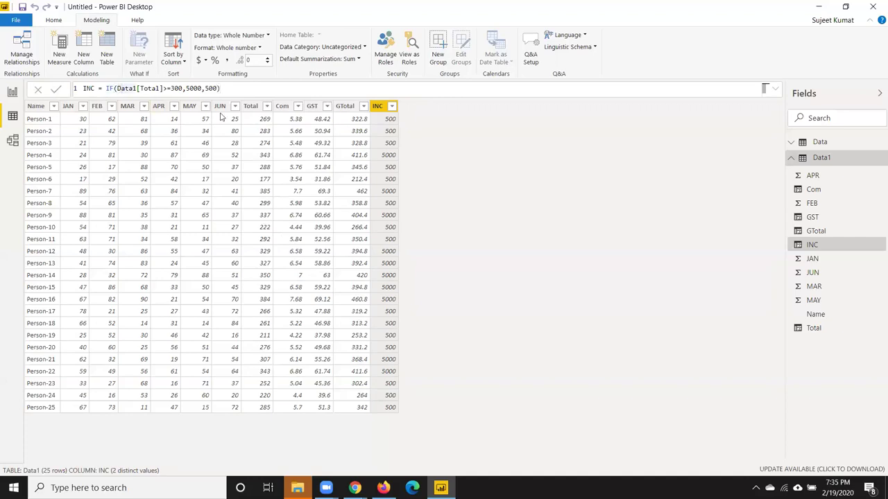
text(A)
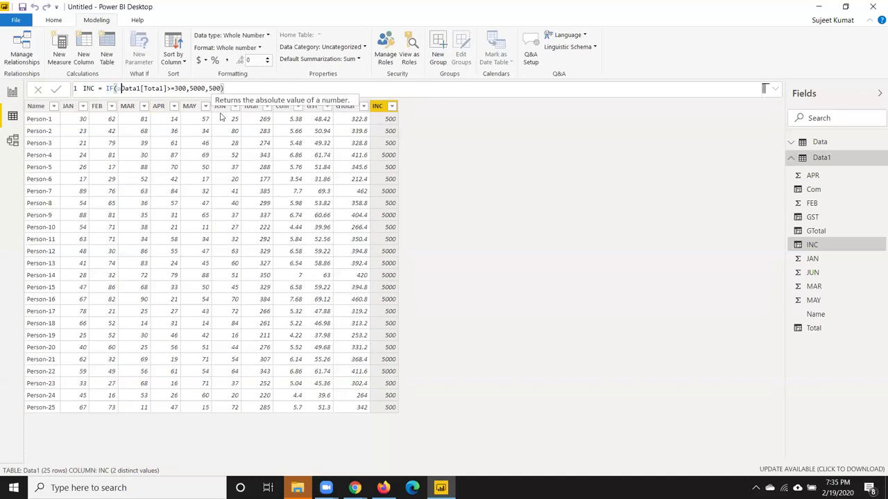
text(ND()
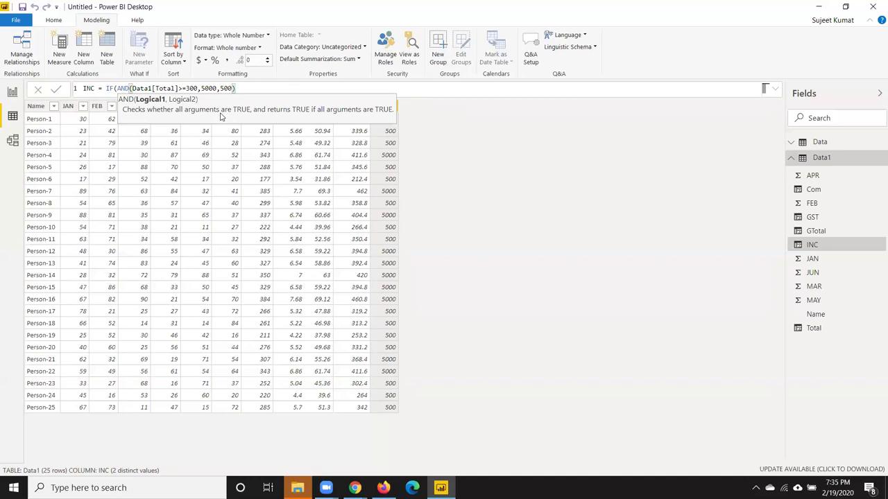
click(203, 88)
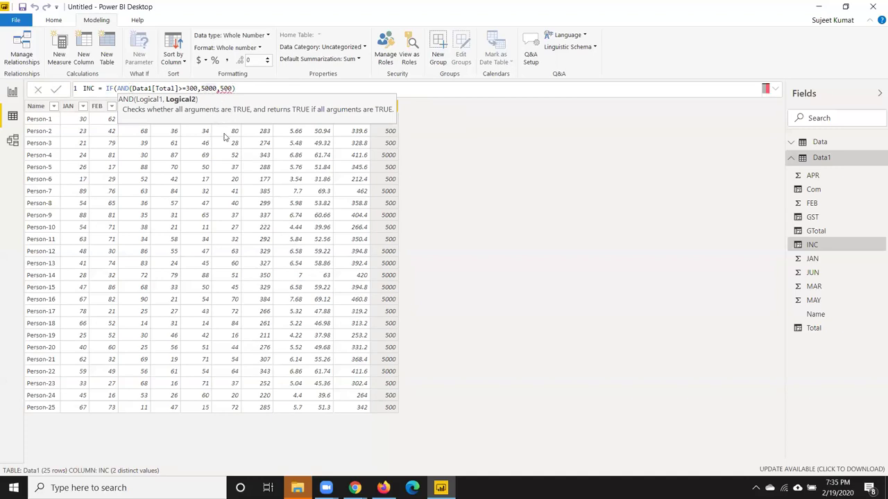
click(184, 88)
key(Delete)
text(1)
key(Right)
key(Right)
key(Right)
text(tot)
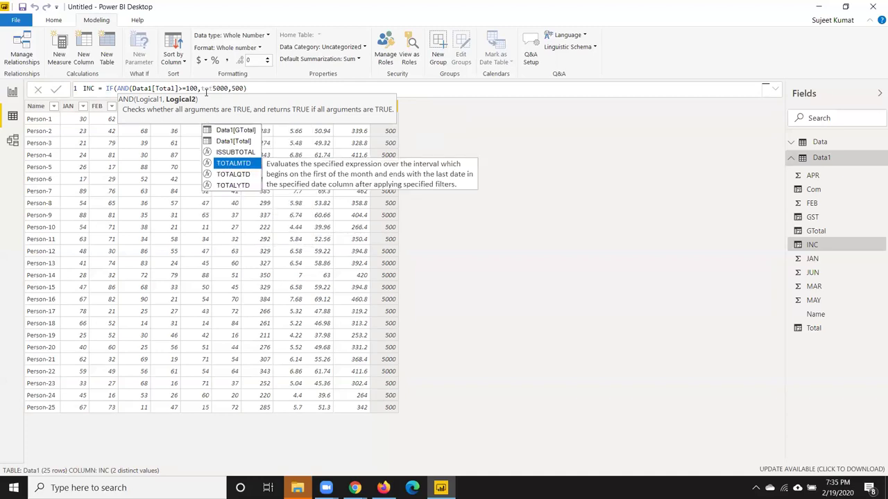
key(Up)
key(Up)
key(Tab)
text(<=200)
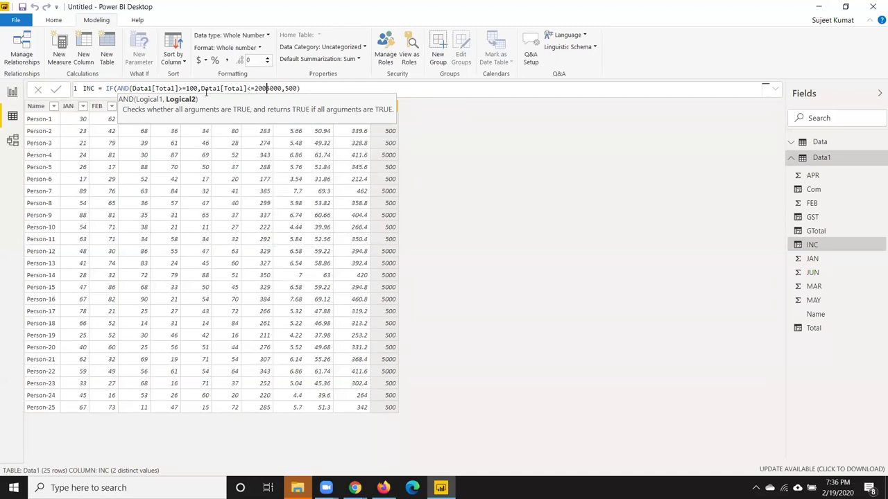
text(),)
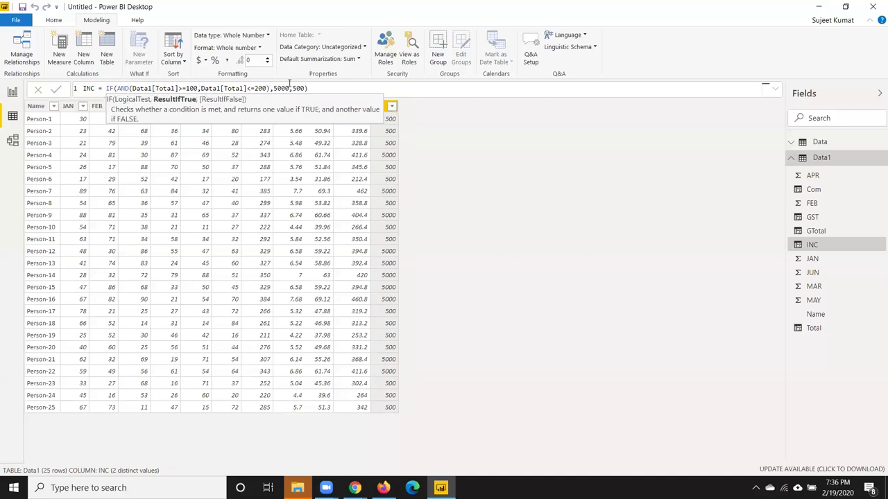
Set the INC results to 500 when true and 0 otherwise
click(286, 88)
key(BackSpace)
key(Right)
key(Delete)
key(Delete)
key(Delete)
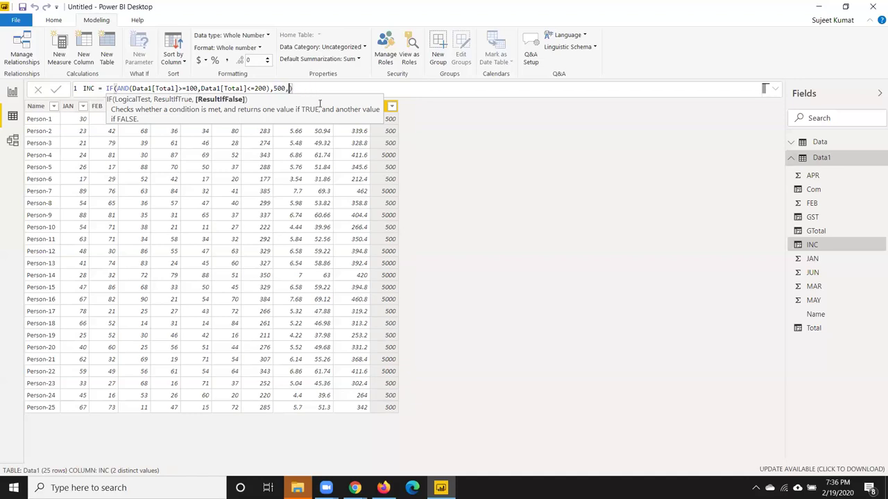
text(0)
click(303, 90)
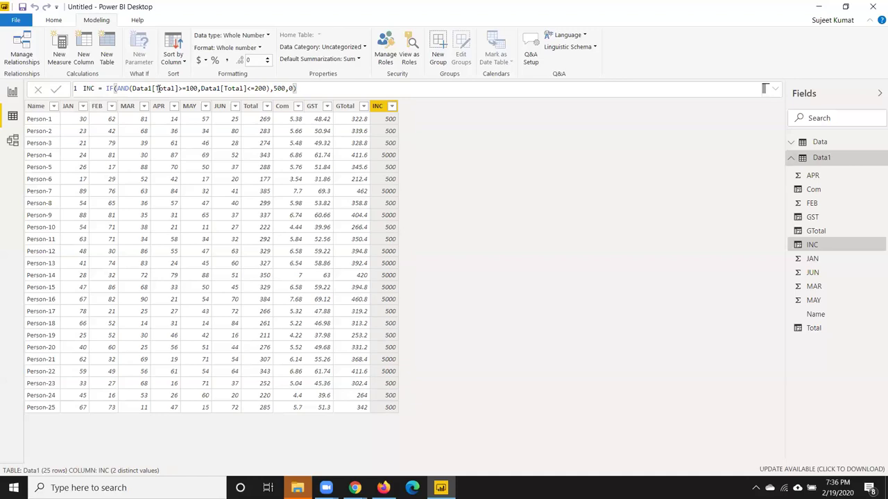
Commit the AND-based INC formula and view the GST column's formula
key(Return)
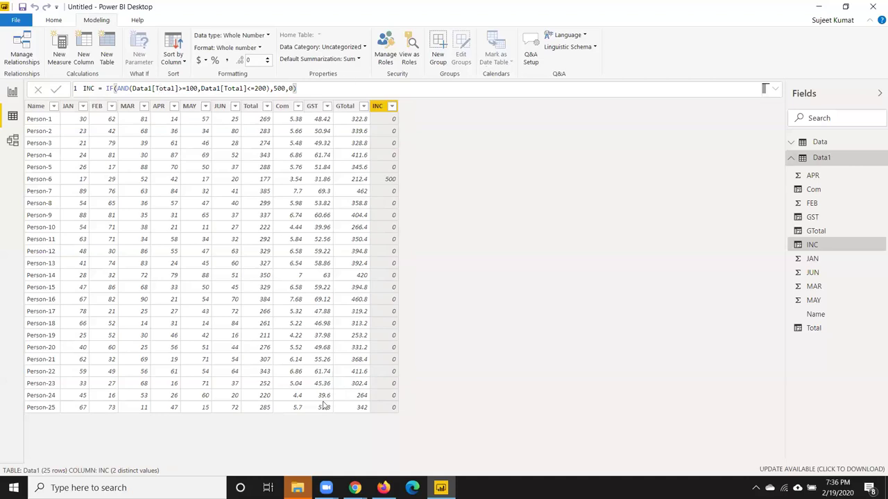
key(super)
text(ex)
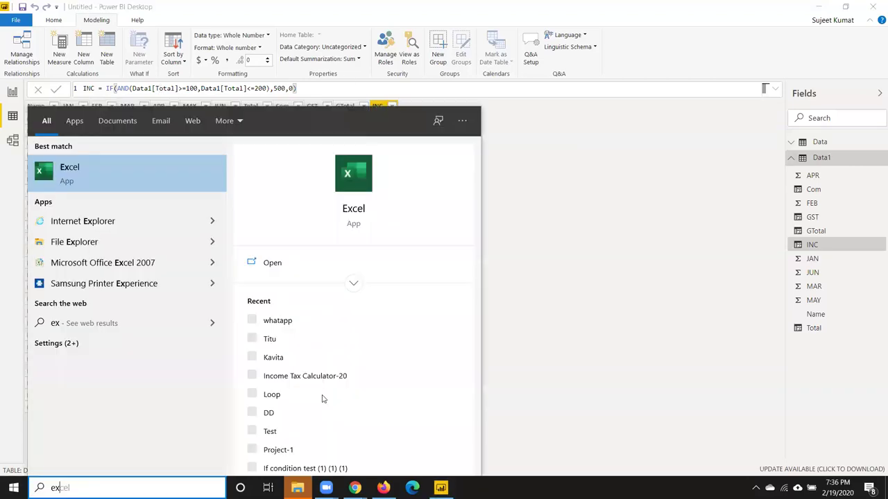
key(Escape)
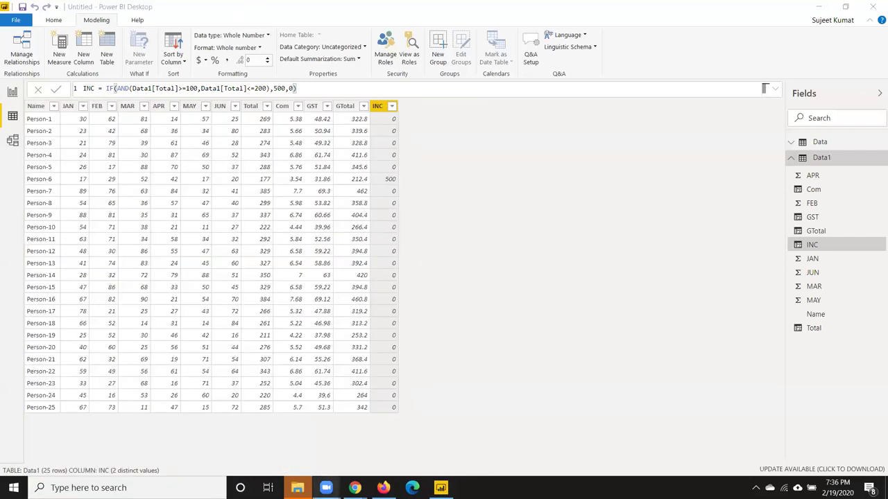
click(321, 300)
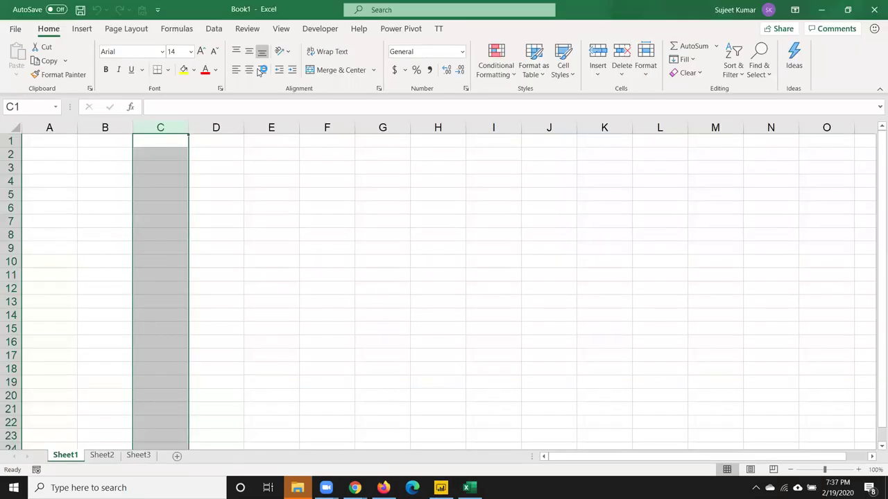
Enter headers Name and S-1 in A1:B1 and fill them across to S-4 in E1
click(61, 140)
text(NAM)
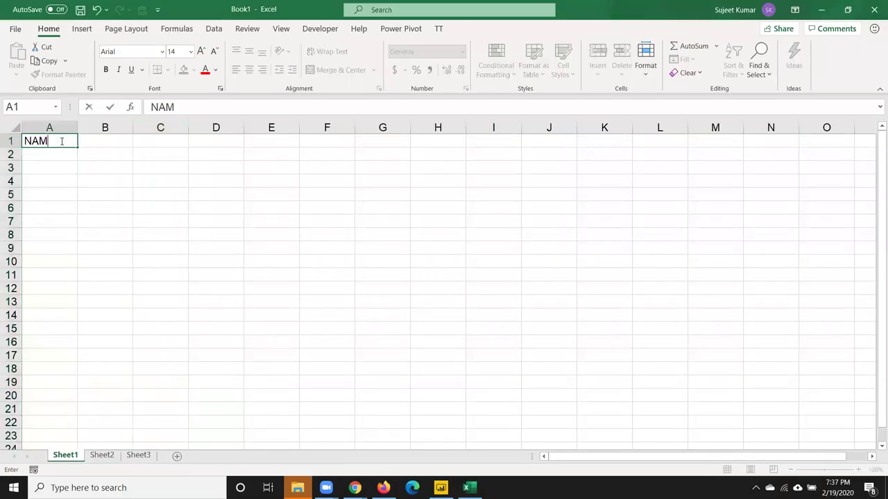
key(BackSpace)
key(BackSpace)
text(ame)
key(Tab)
text(S)
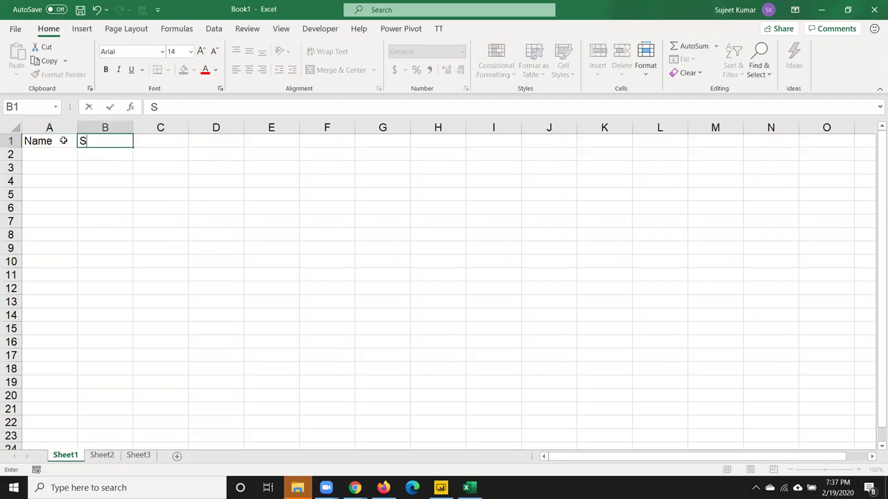
text(-1)
click(94, 151)
click(97, 139)
drag(132, 147, 314, 153)
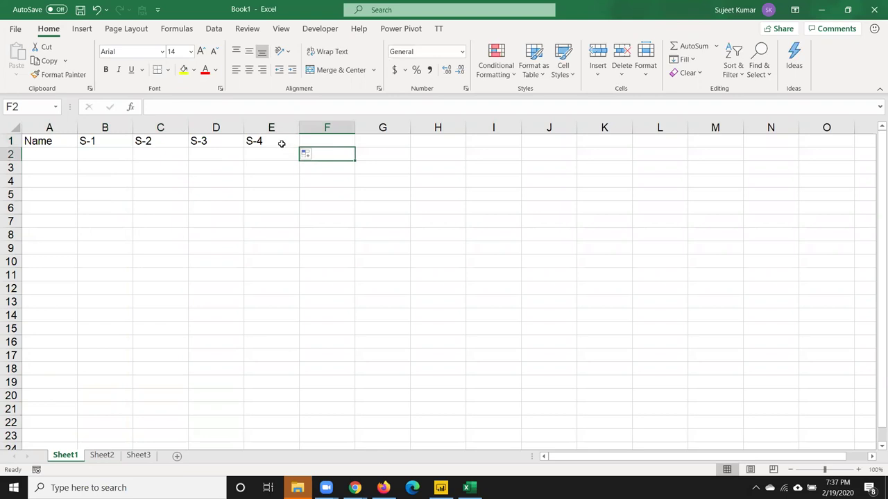
click(78, 154)
Type a sample name in A2 and fill names down column A to row 88
click(57, 153)
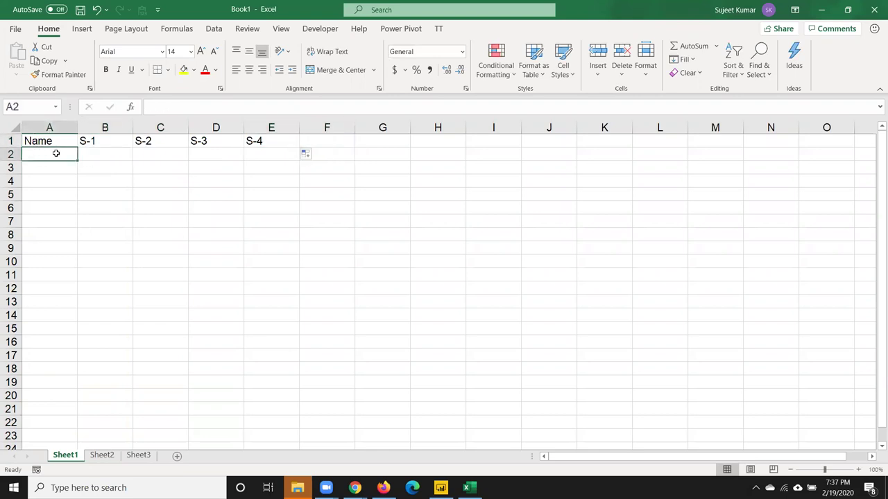
text(Puja)
click(65, 181)
click(52, 145)
click(68, 156)
drag(77, 158, 77, 430)
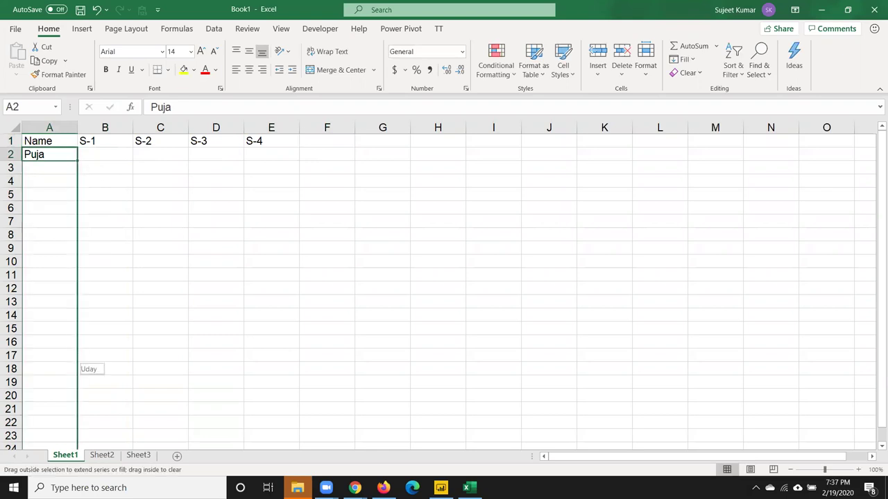
Enter =RANDBETWEEN(20,90) in B2 and select B2 through E2
key(Up)
key(Right)
key(Down)
text(=ra)
key(Down)
key(Down)
key(Down)
key(Tab)
text(20,90)
key(Return)
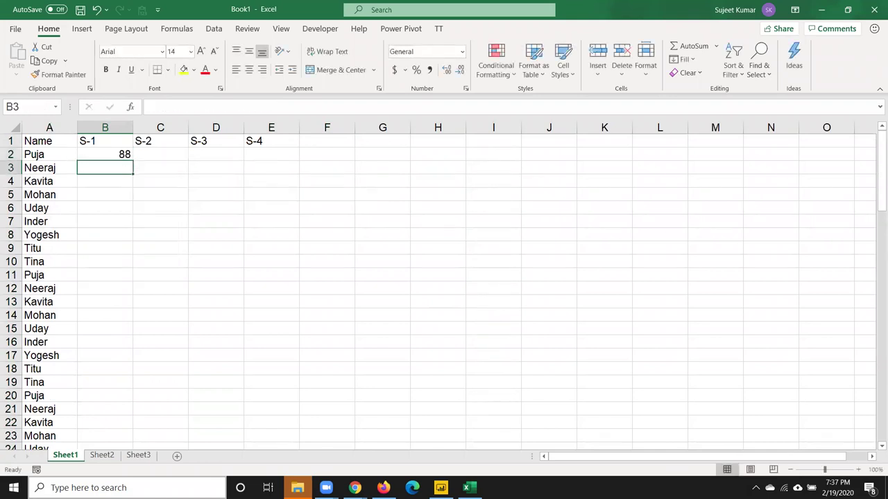
key(Up)
key(shift+Right)
key(shift+Right)
key(shift+Right)
Fill the RANDBETWEEN formula across to E2 and down all name rows, then paste as values
key(ctrl+r)
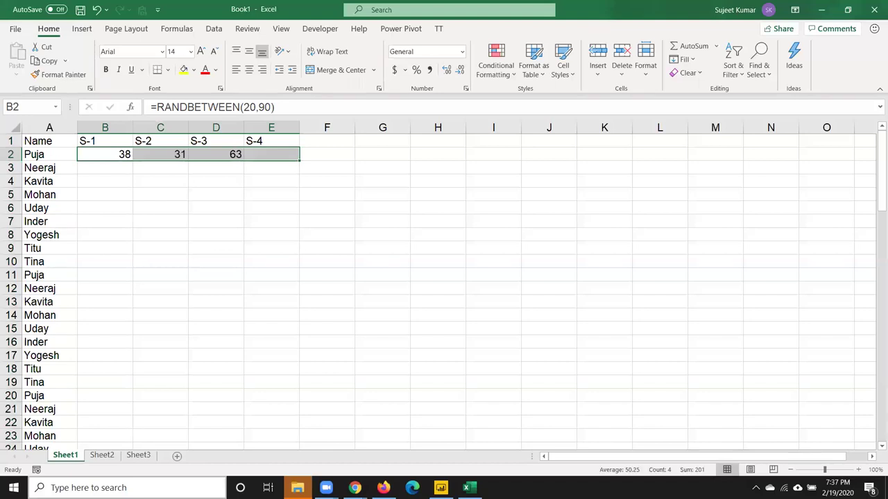
double_click(299, 160)
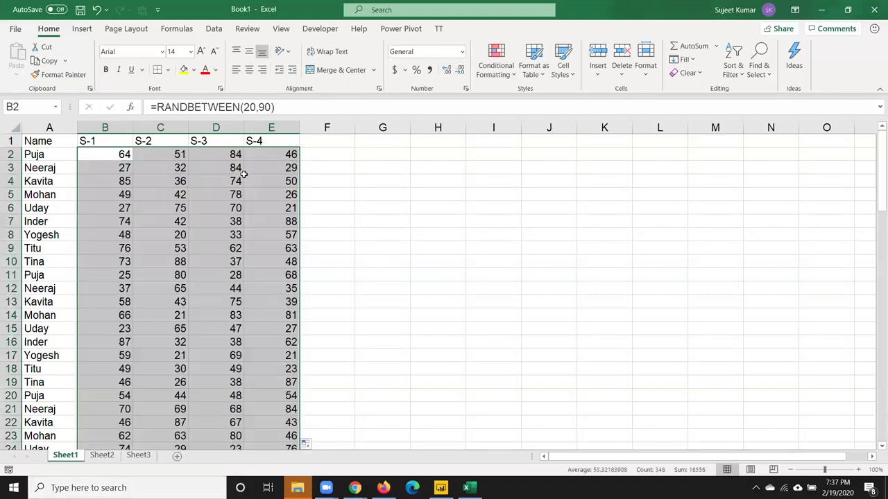
key(ctrl+c)
click(16, 75)
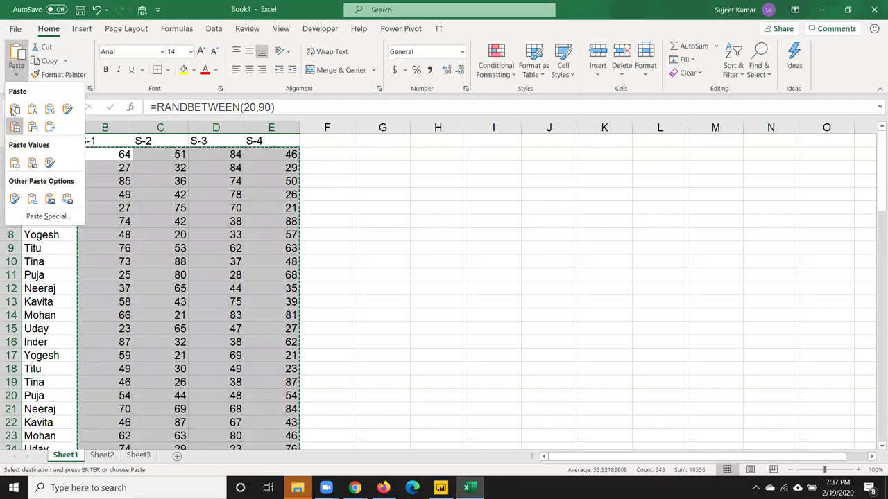
click(14, 164)
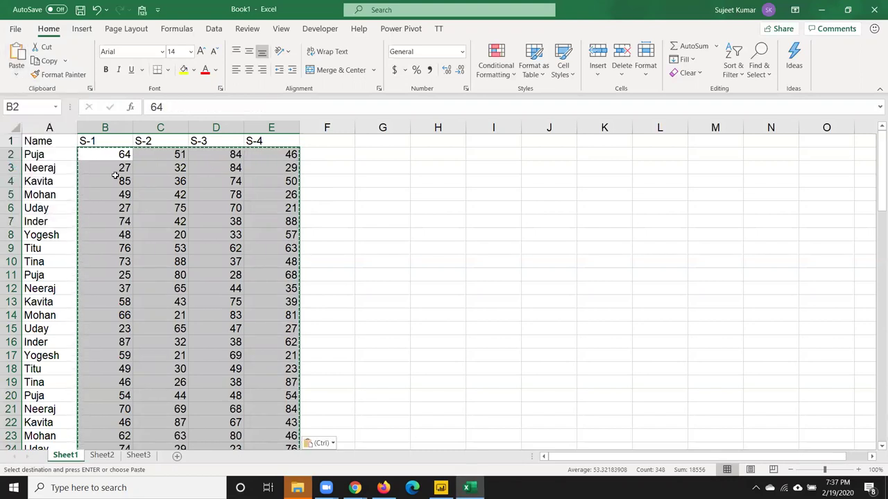
click(114, 178)
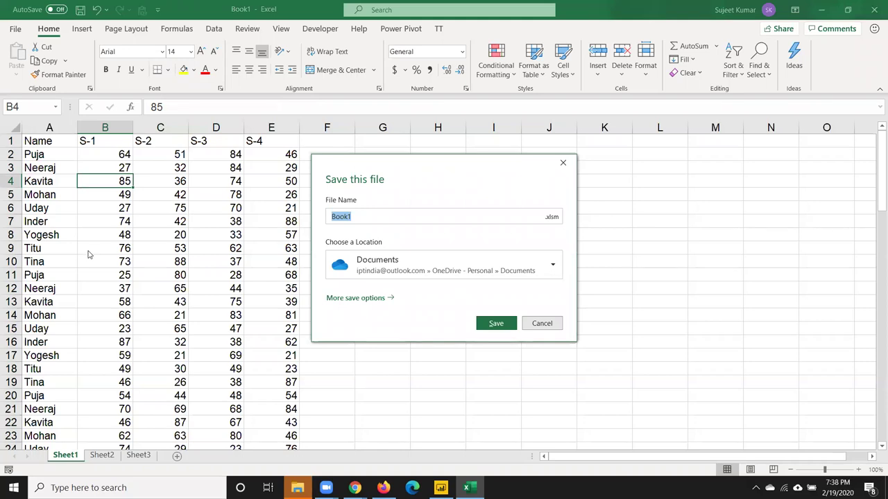
Save the workbook as Report in Desktop's New folder and close Excel
text(Report)
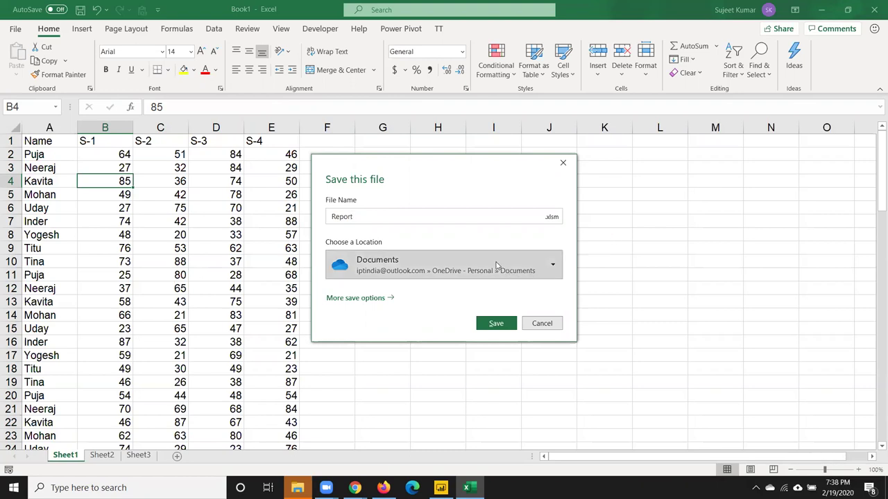
click(478, 272)
click(438, 327)
click(425, 267)
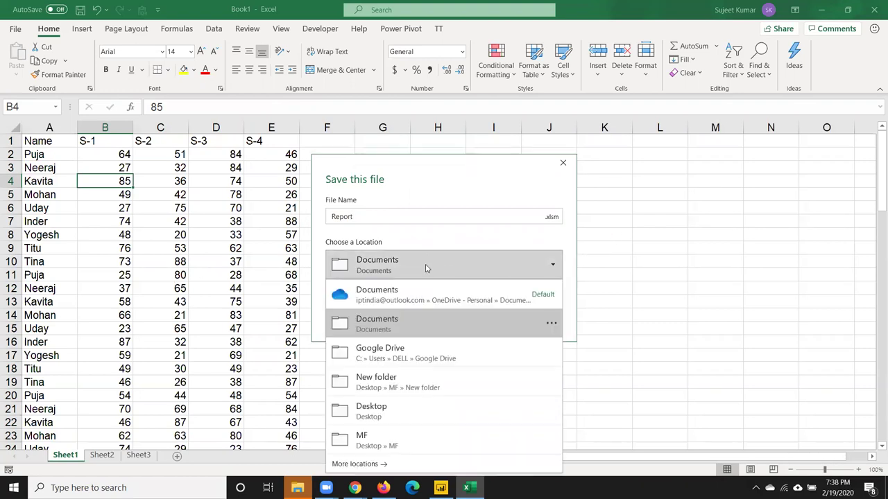
click(396, 394)
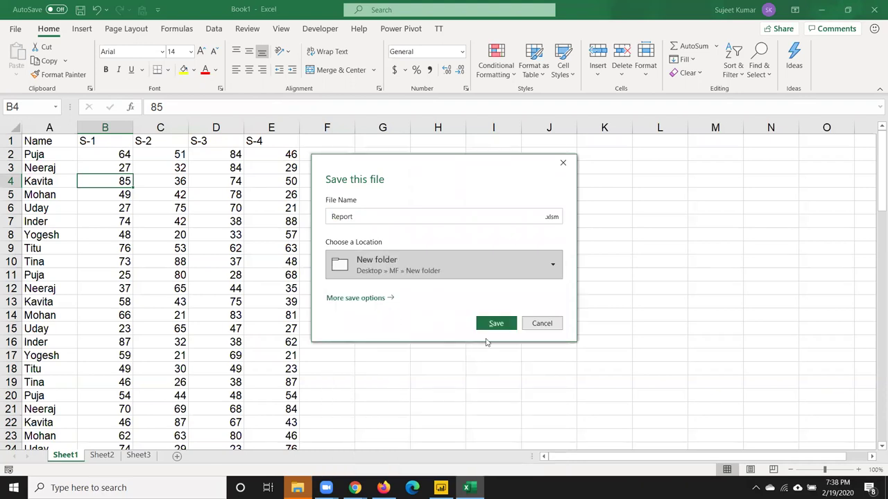
click(492, 326)
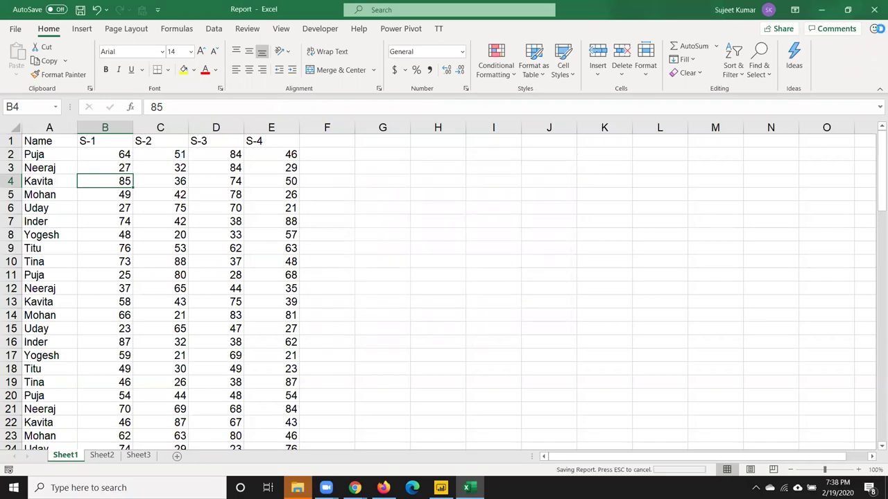
click(874, 14)
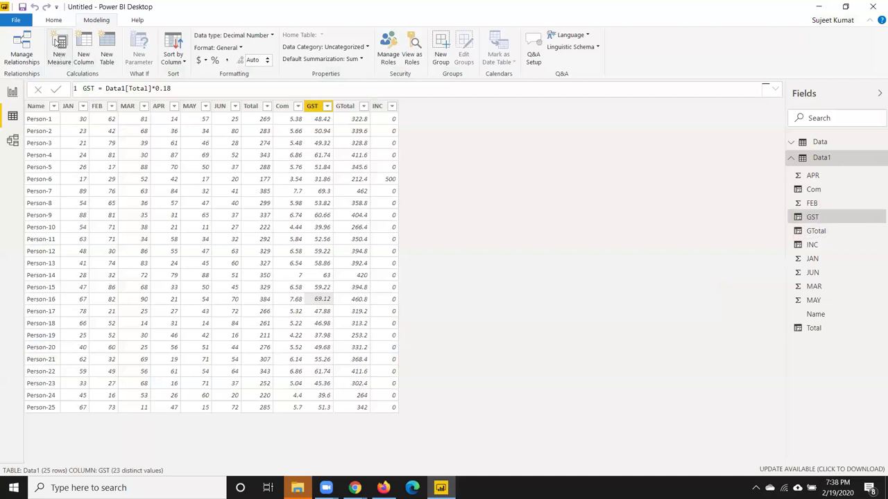
Start an Excel import of the Report workbook and preview Sheet1 in the Navigator
click(59, 20)
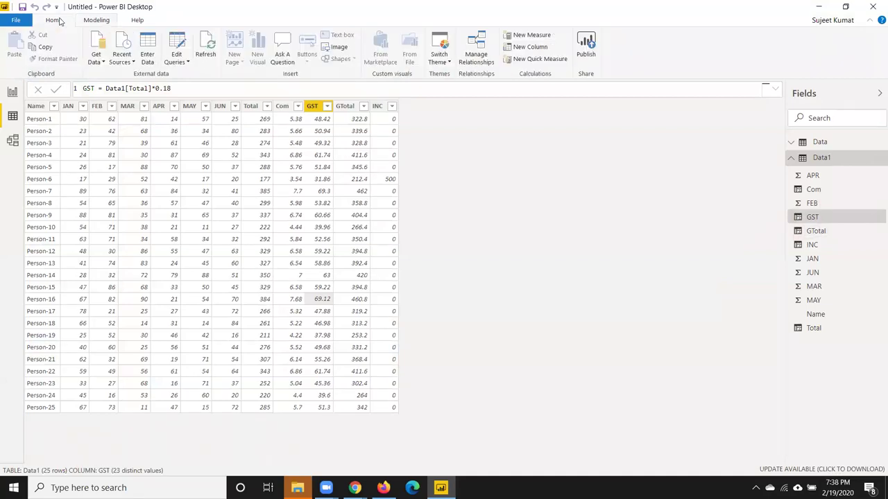
click(98, 54)
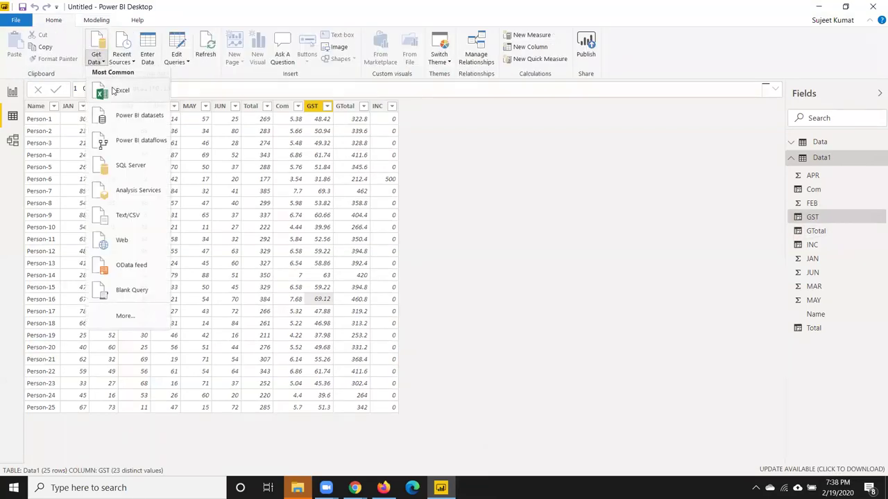
click(118, 90)
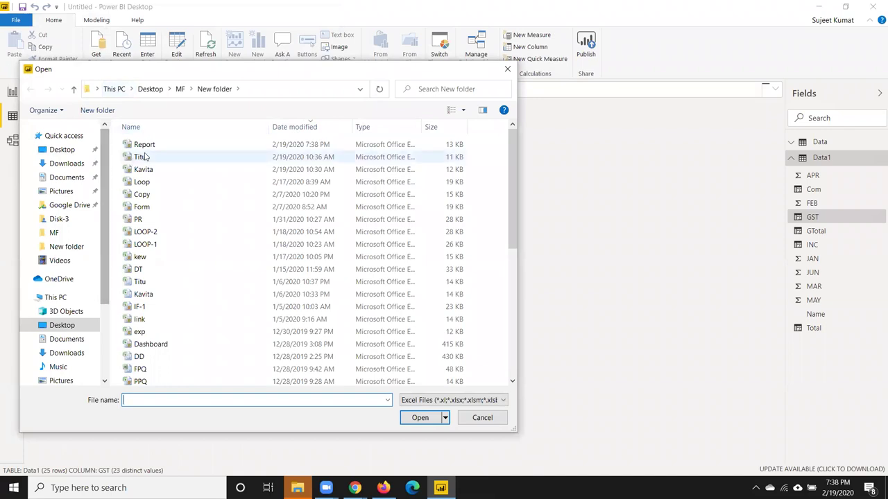
click(145, 144)
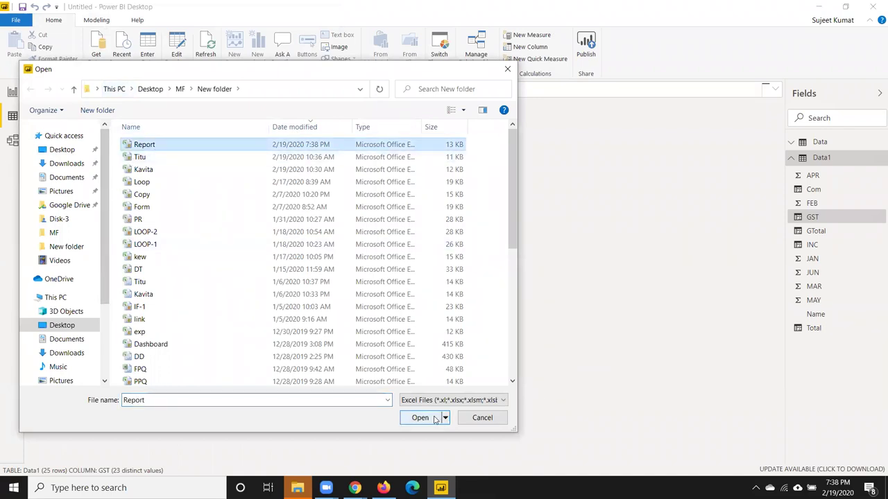
click(421, 417)
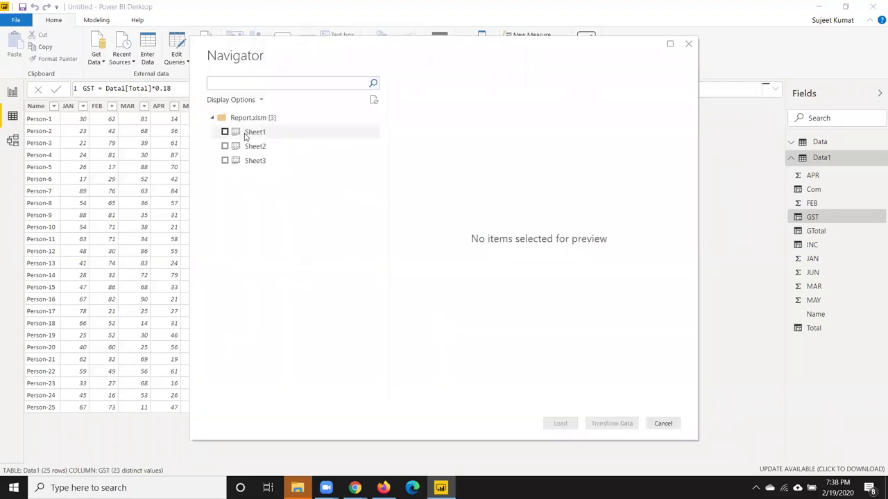
click(244, 135)
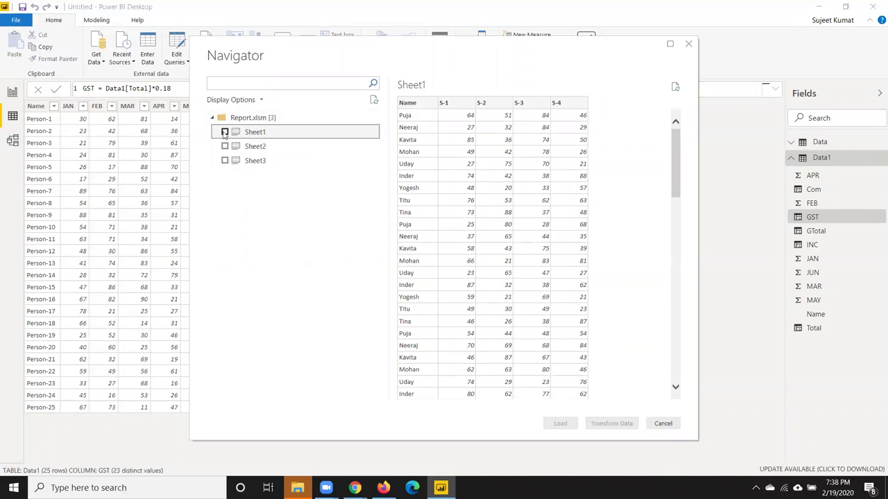
Load Sheet1 from Report.xlsm and select its table in data view
click(224, 132)
click(562, 424)
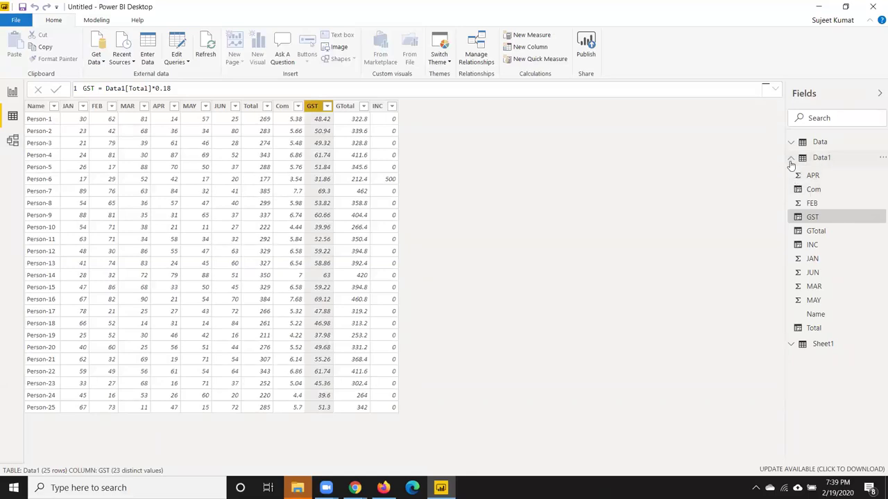
click(790, 159)
click(793, 175)
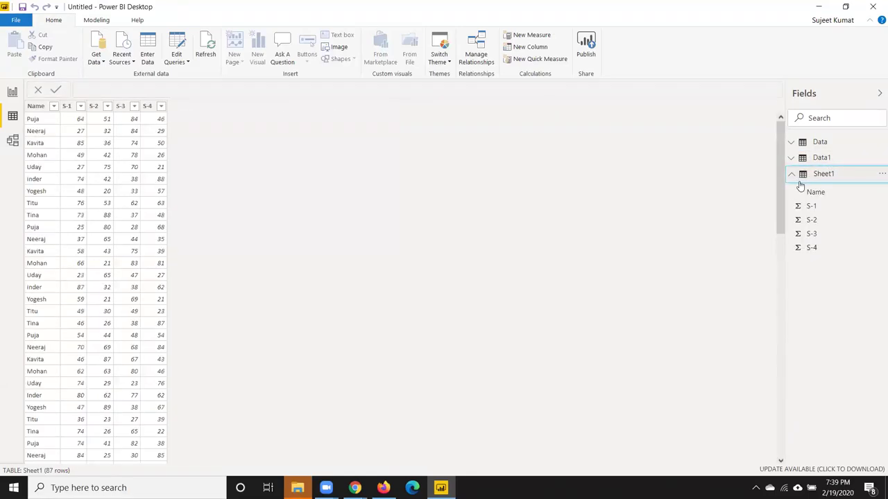
click(822, 174)
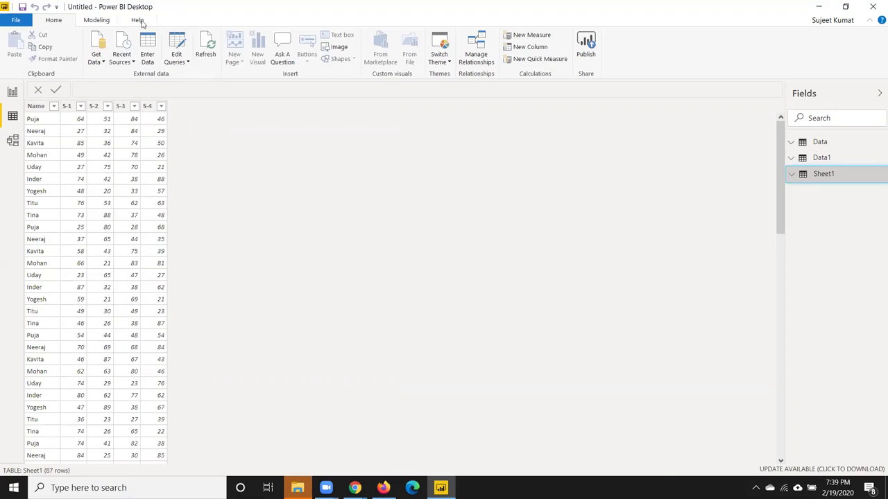
click(156, 169)
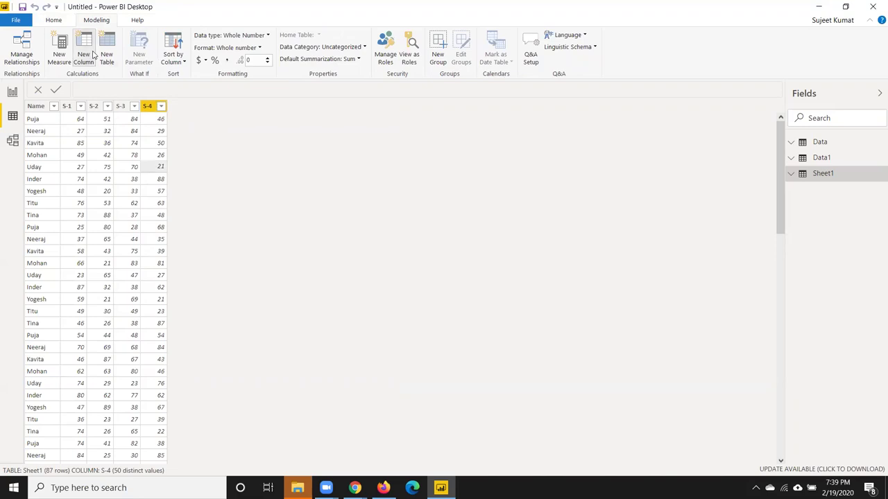
Create a Result column starting AND(Sheet1[S-1]>=40, Sheet1[S-2]…
click(84, 55)
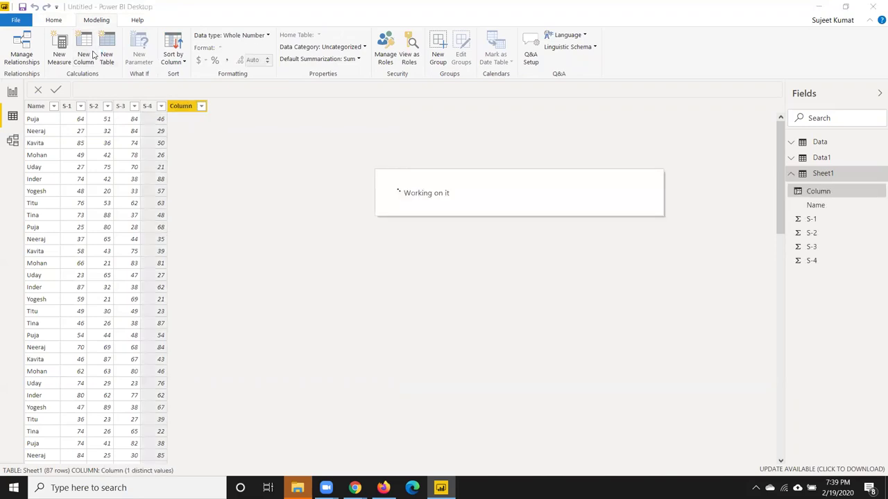
double_click(104, 88)
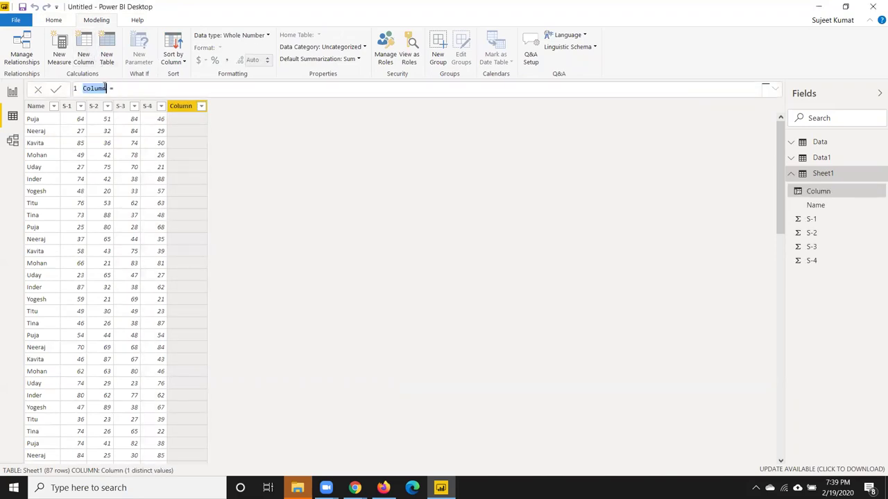
text(Result)
text(and)
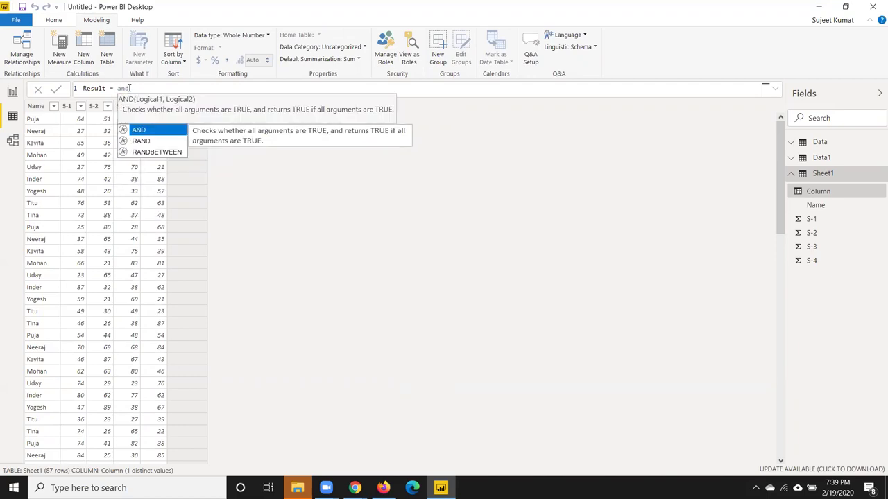
key(Tab)
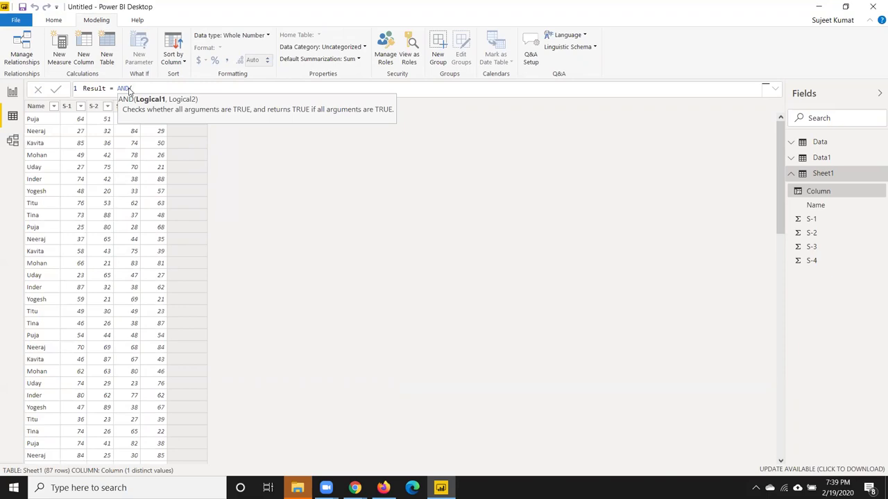
text(s-)
key(BackSpace)
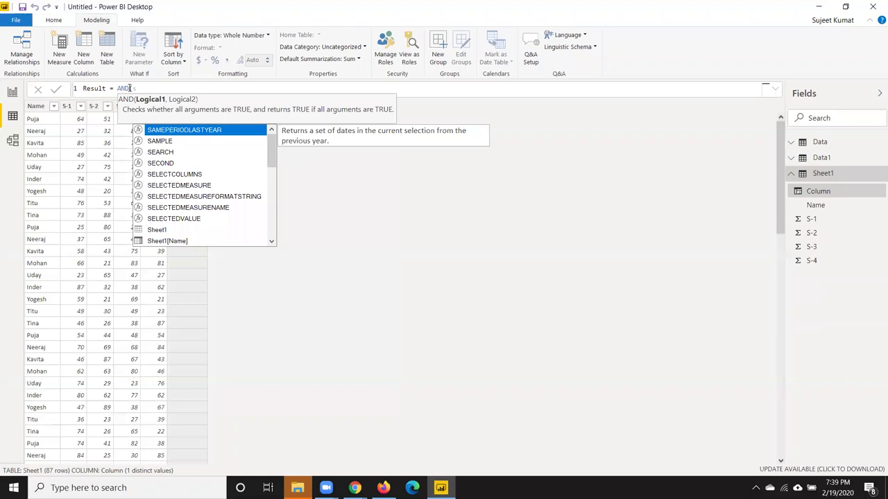
key(Down)
key(Down)
key(Down)
key(Down)
key(Down)
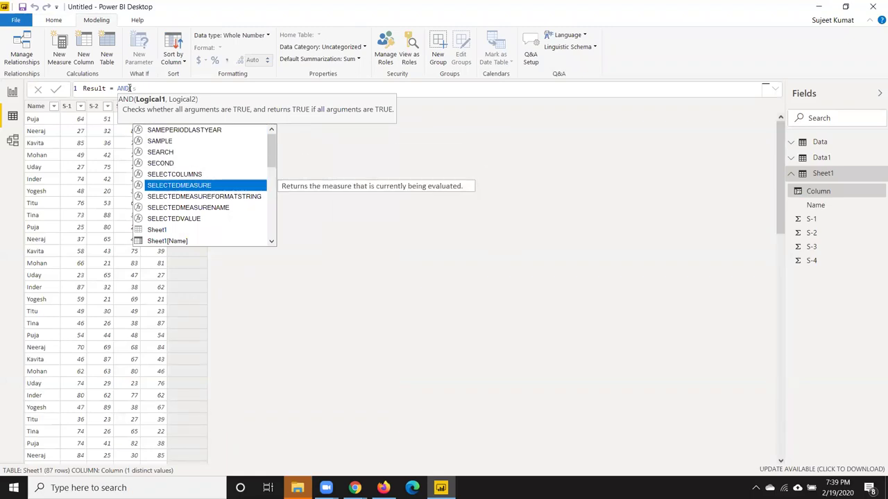
key(Down)
key(Down)
key(Down)
key(Down)
key(Down)
key(Down)
key(Down)
key(Down)
key(Up)
key(Up)
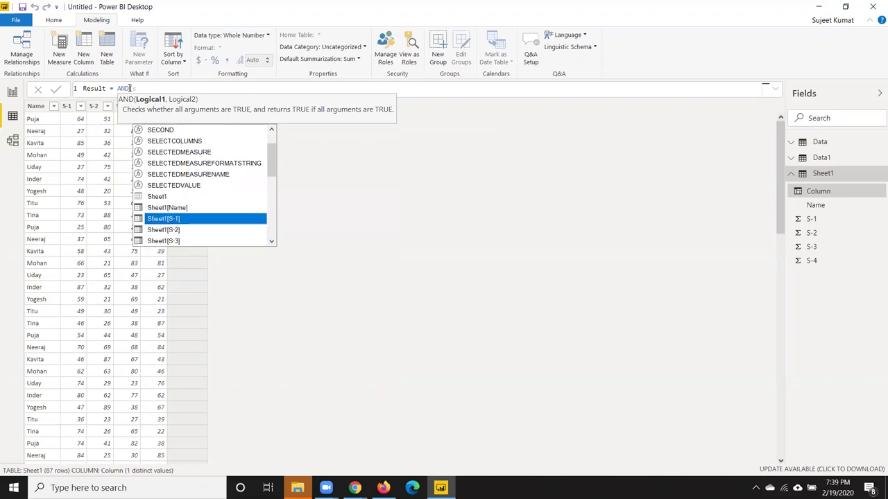
key(Tab)
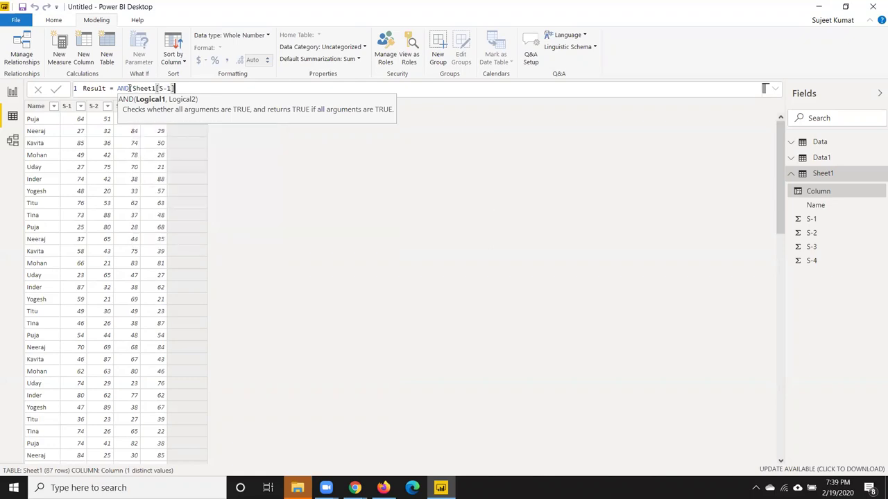
text(>=40)
text(,)
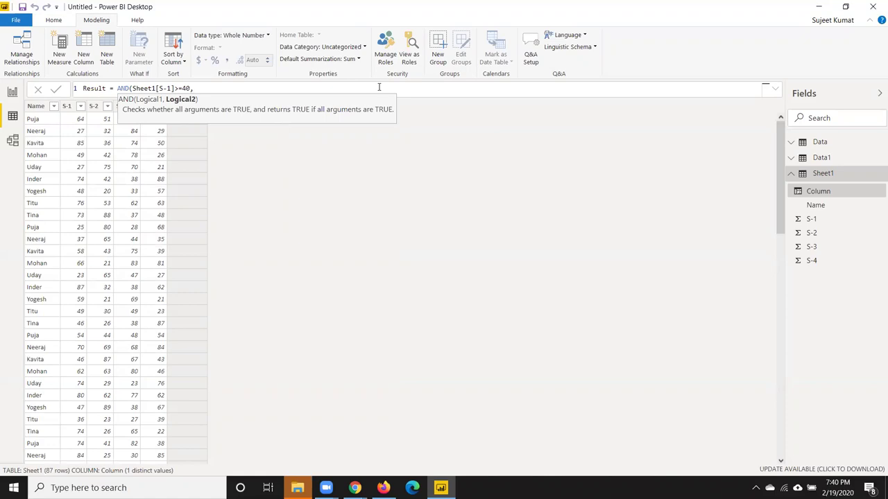
text( sh)
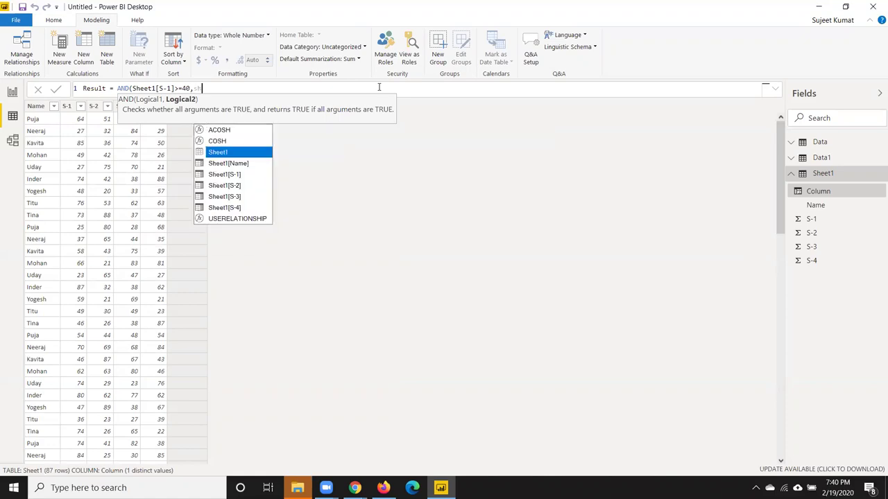
key(Down)
Add the S-2, S-3 and S-4 conditions, with S-3 and S-4 at >=30
key(Down)
key(Tab)
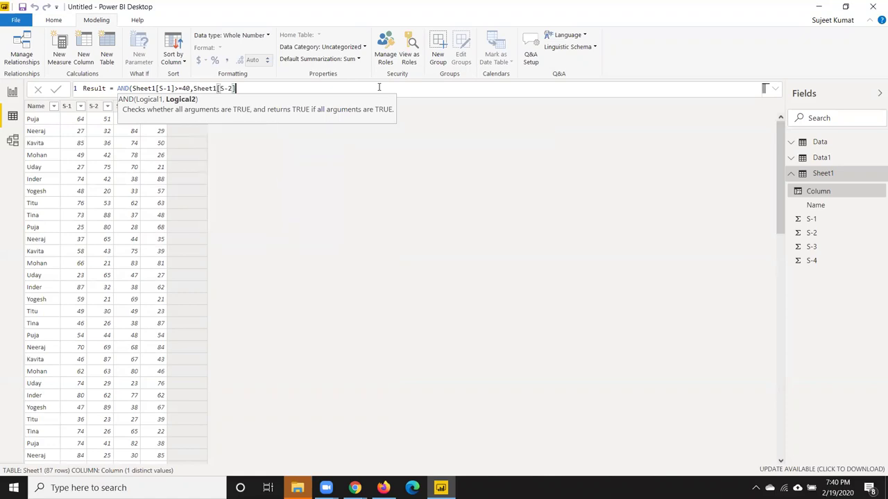
text(>=40)
text(,)
text(S)
key(Down)
key(Down)
key(Down)
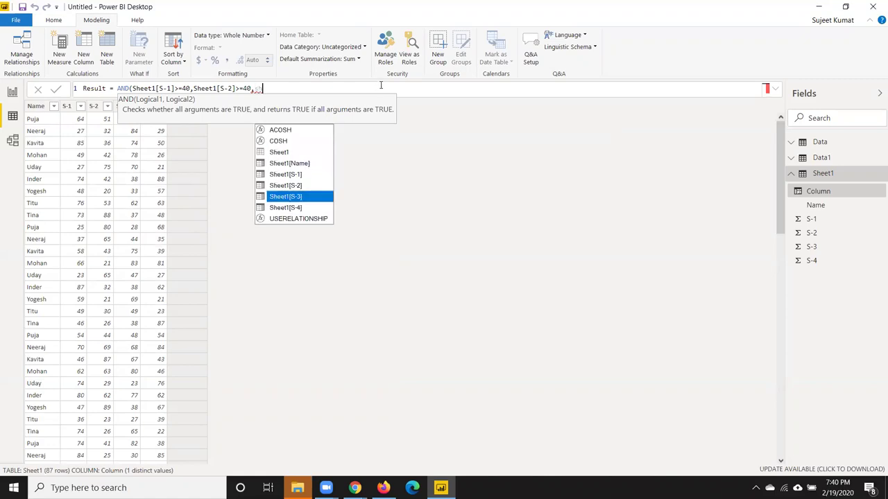
key(Down)
key(Tab)
text(>=30,sh)
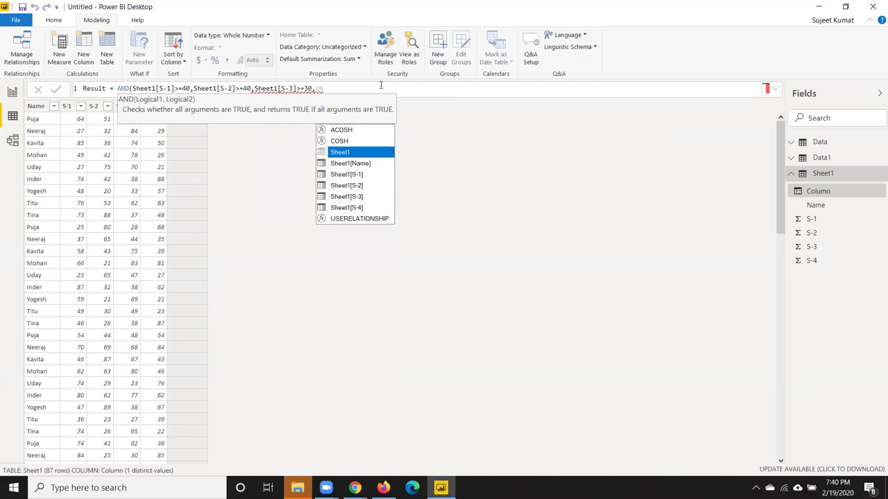
key(Down)
key(Down)
key(Down)
key(Down)
key(Tab)
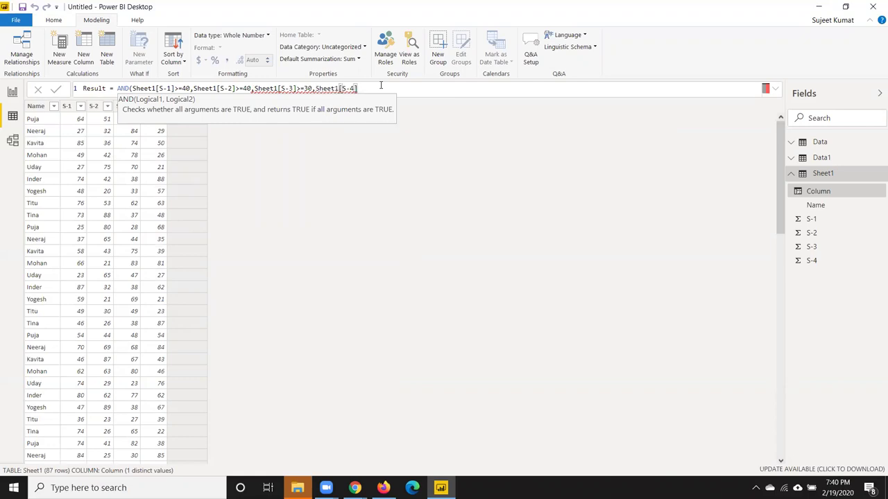
text(>=30)
text())
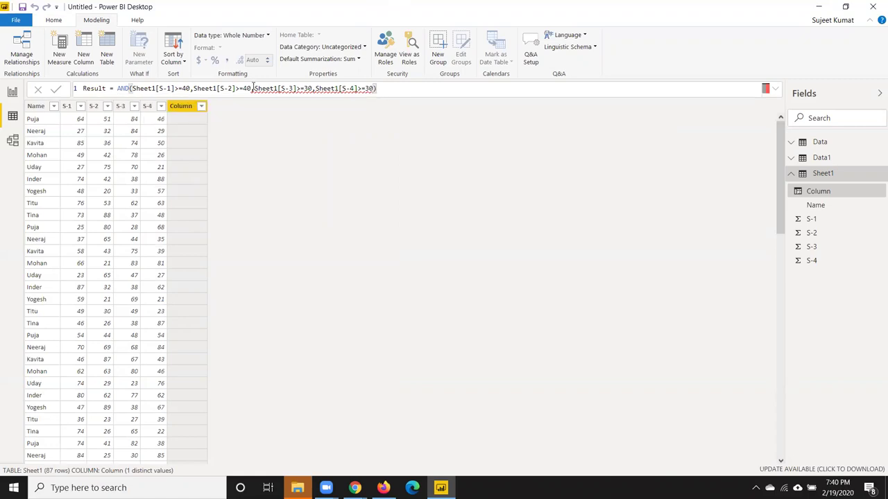
Change the S-3 and S-4 thresholds to 40 and commit the Result formula
click(303, 89)
key(Delete)
text(4)
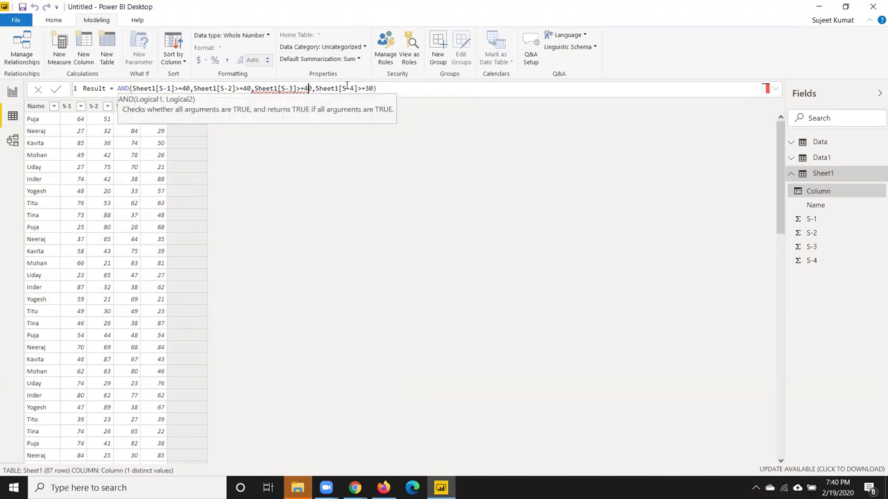
click(365, 89)
key(Delete)
text(4)
key(Return)
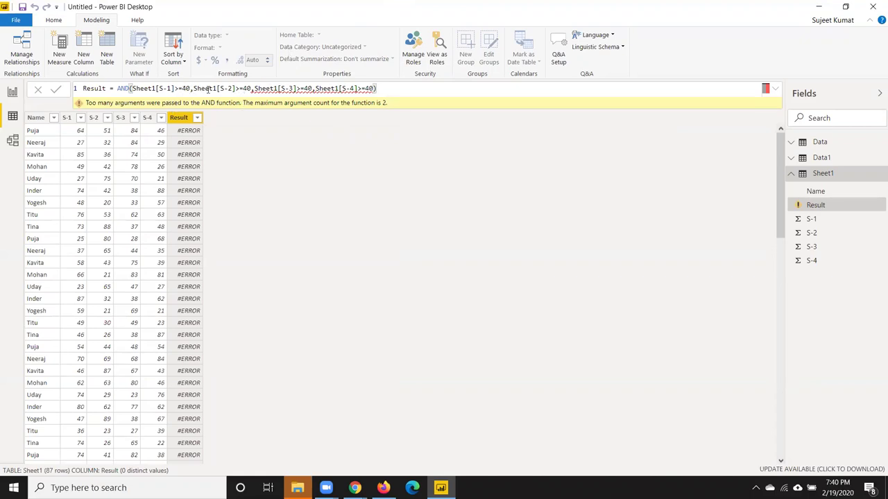
click(255, 91)
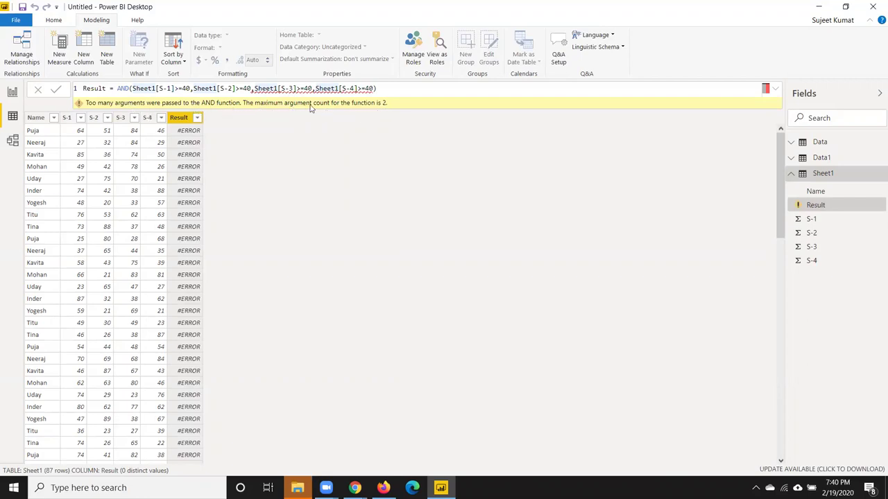
Trim the Result AND to only the S-1 and S-2 conditions
drag(254, 89, 372, 88)
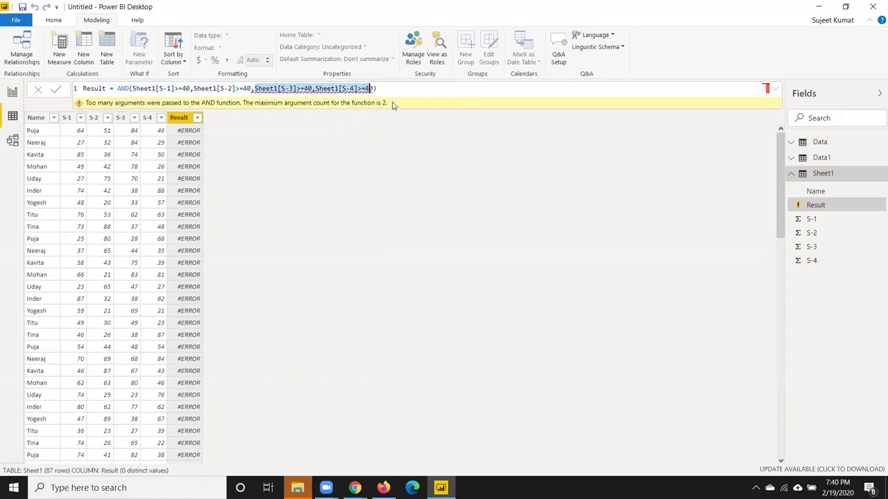
key(BackSpace)
key(BackSpace)
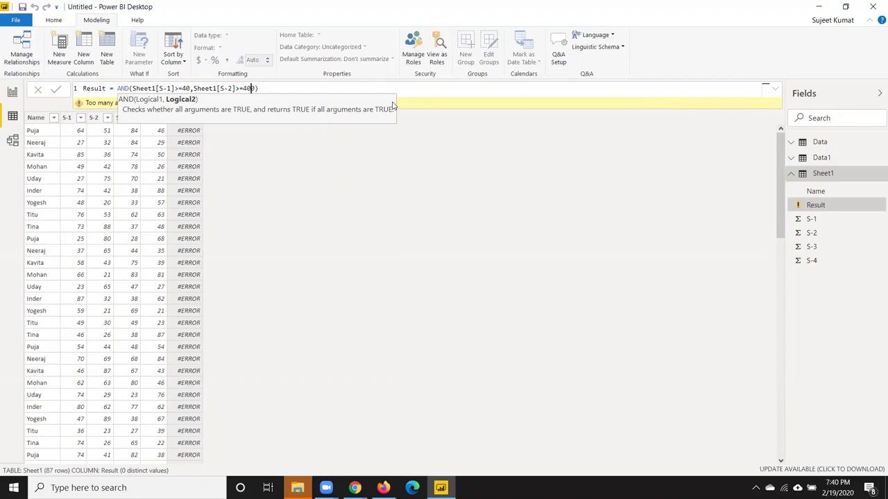
key(Return)
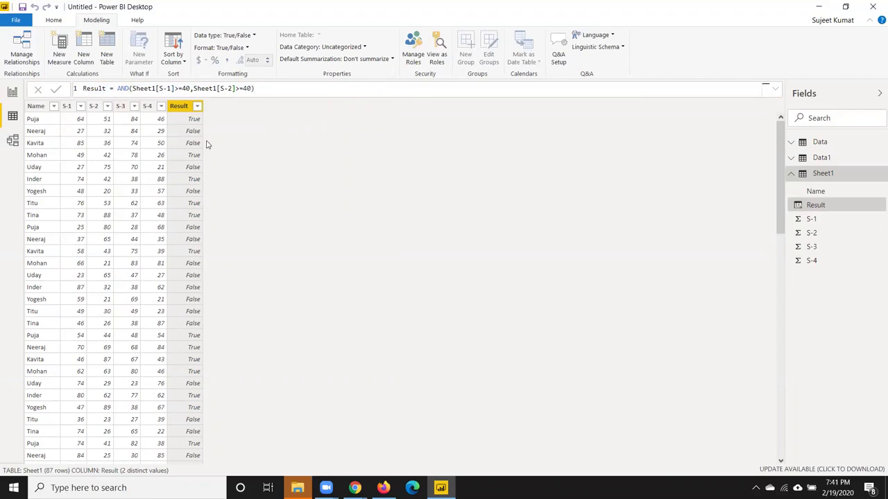
Wrap it in a second AND adding Sheet1[S-3]>=40
text(and)
key(Tab)
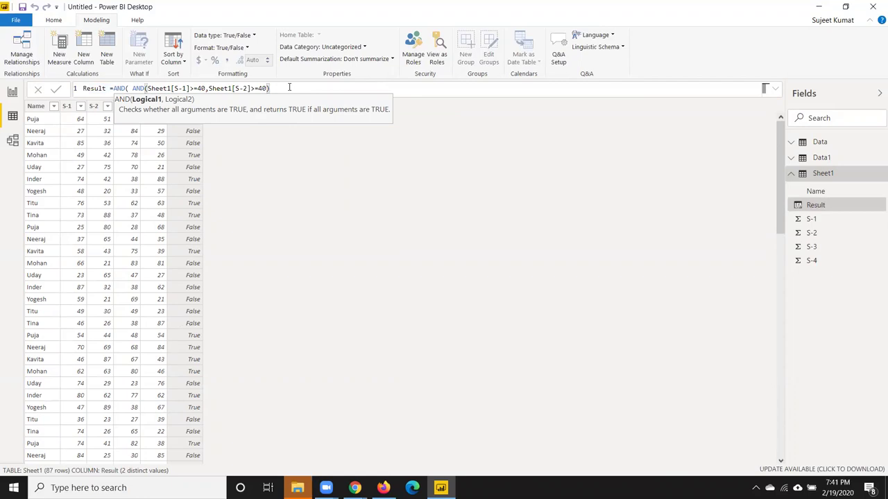
text(,)
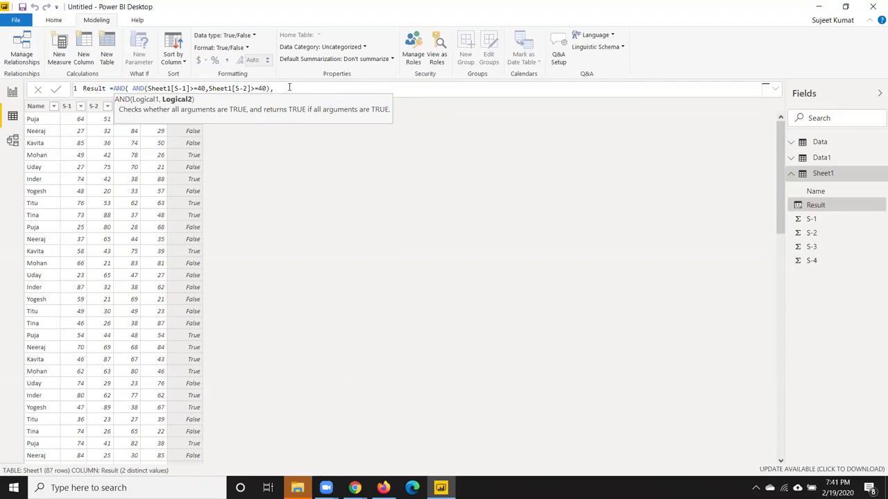
text(s)
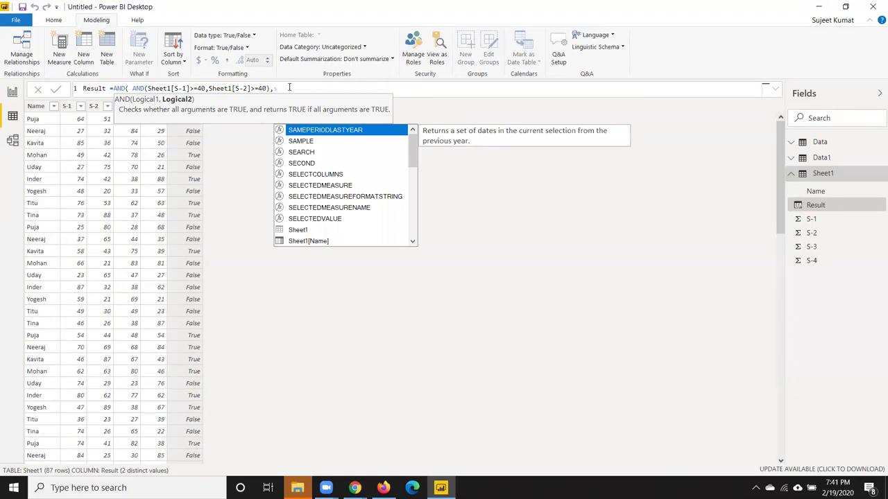
key(Down)
key(Down)
key(Down)
key(Down)
key(Down)
key(Down)
key(Down)
key(Down)
key(Down)
key(Down)
key(Down)
key(Down)
key(Down)
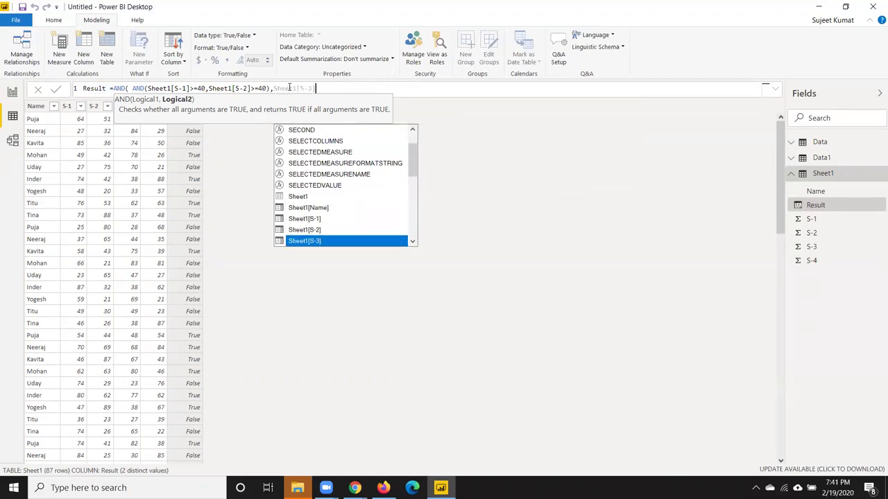
key(Tab)
text(>=40)
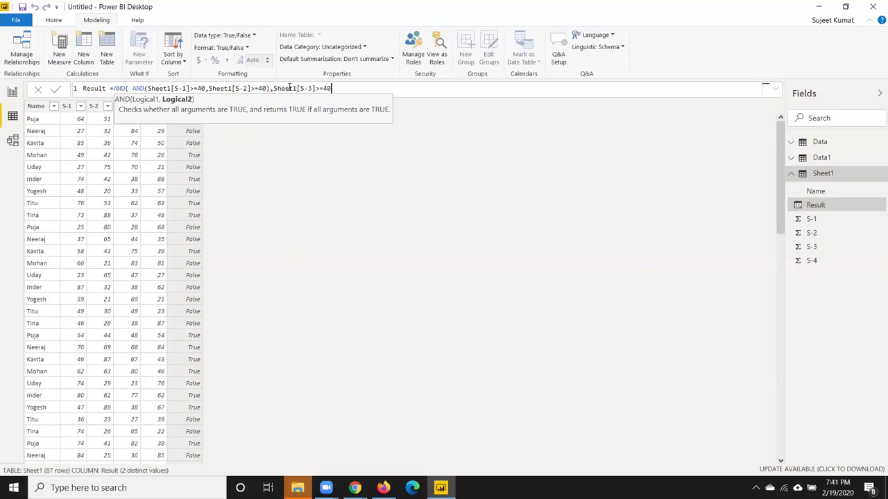
text())
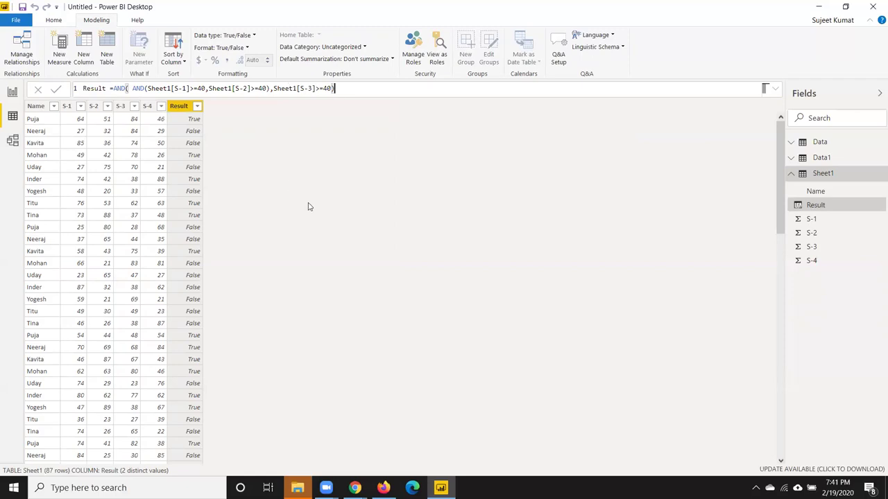
key(Return)
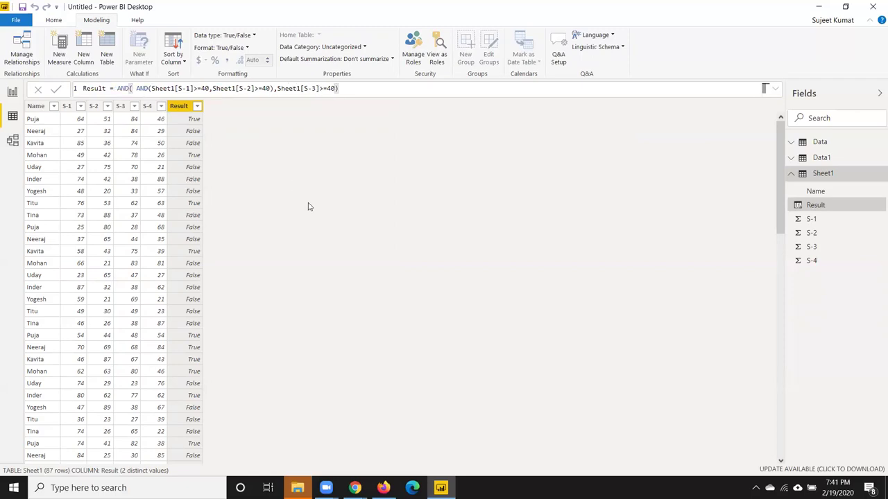
Wrap the Result formula in a third AND adding Sheet1[S-4]>=40
click(117, 88)
text(and)
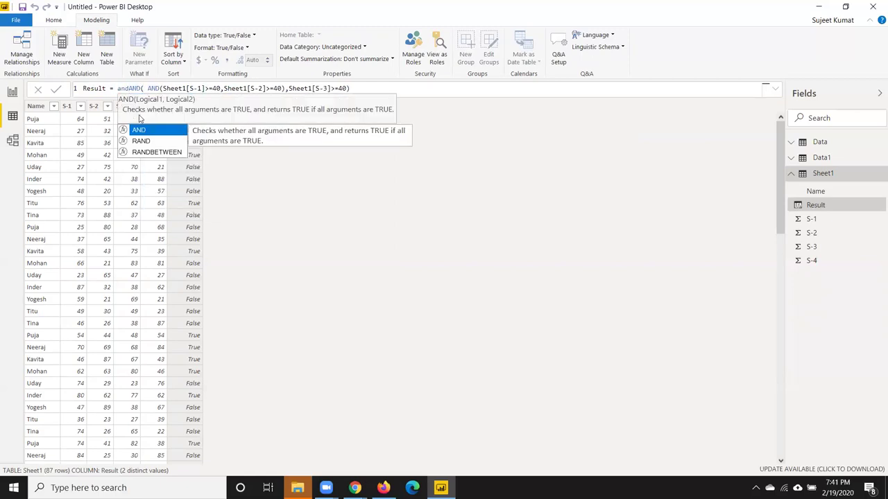
key(Tab)
click(363, 87)
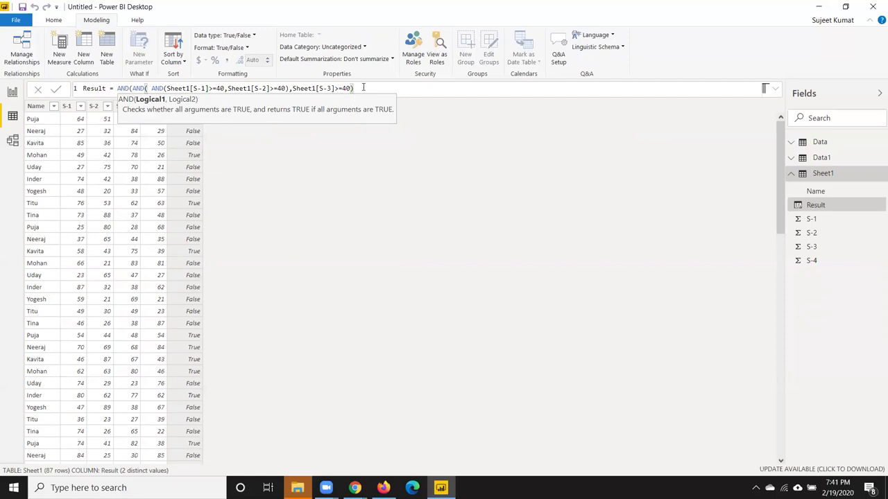
text(,)
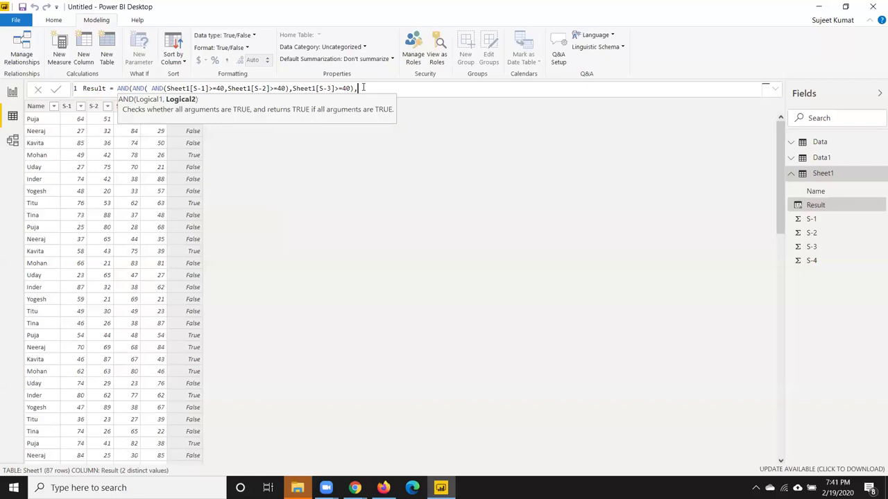
text(Sh)
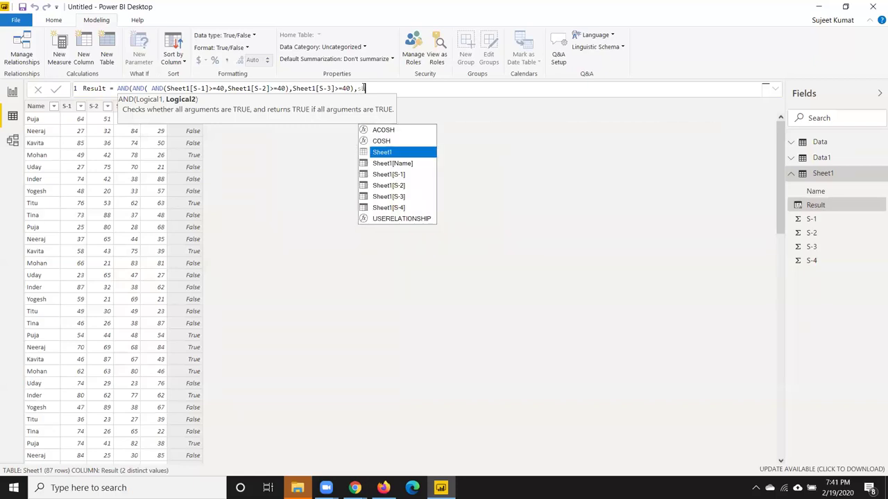
key(Down)
key(Down)
key(Down)
key(Down)
key(Down)
key(Tab)
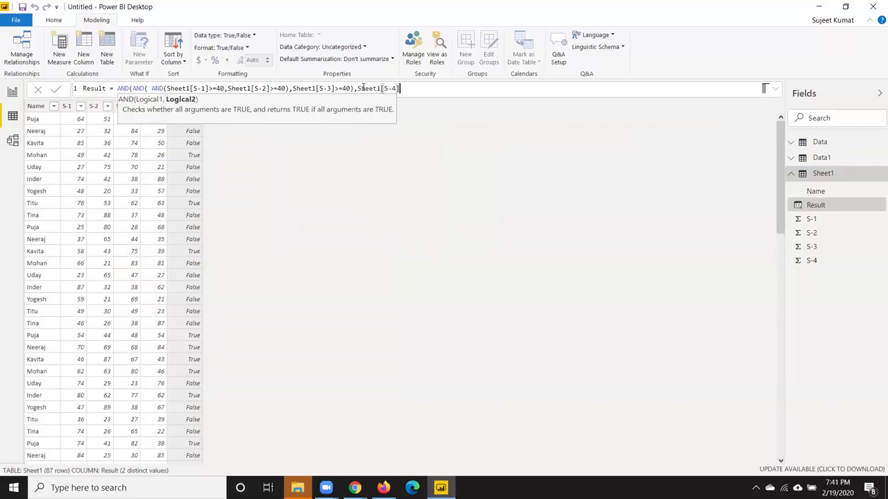
text(>)
key(BackSpace)
key(BackSpace)
text())
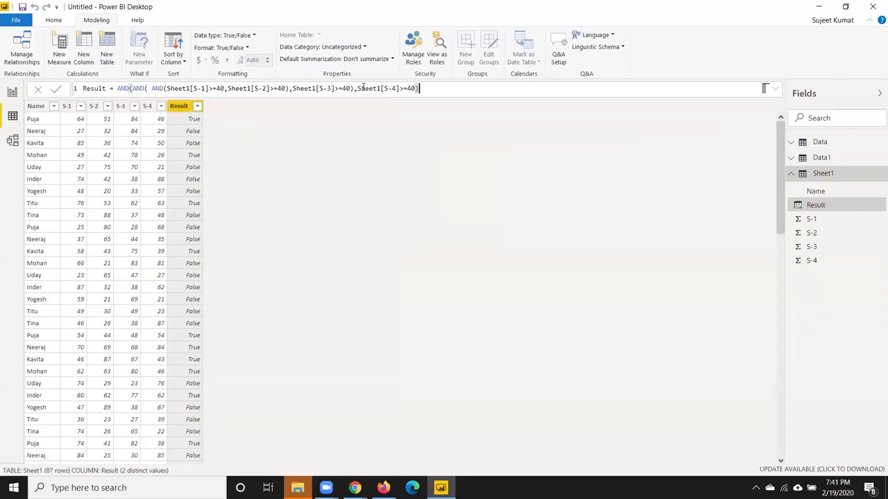
key(Return)
Wrap the nested AND formula in IF(...,"Pass","Fail") for the Result column
click(199, 215)
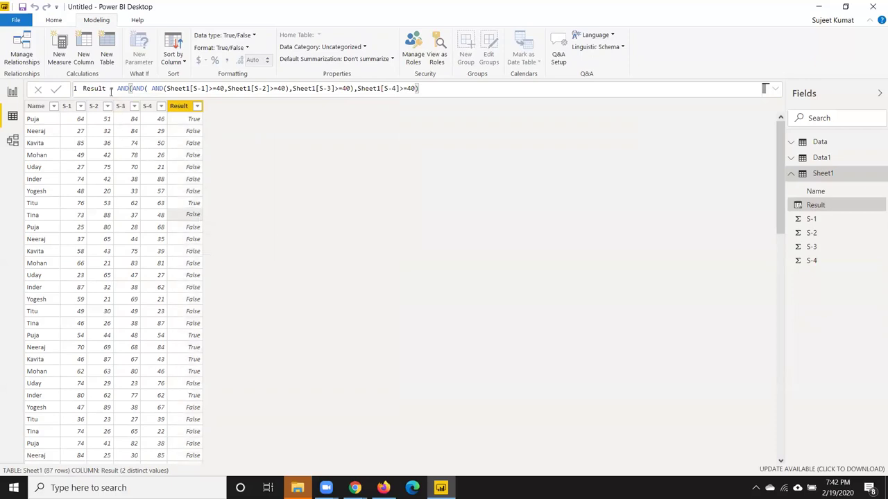
click(113, 90)
text(if)
key(Tab)
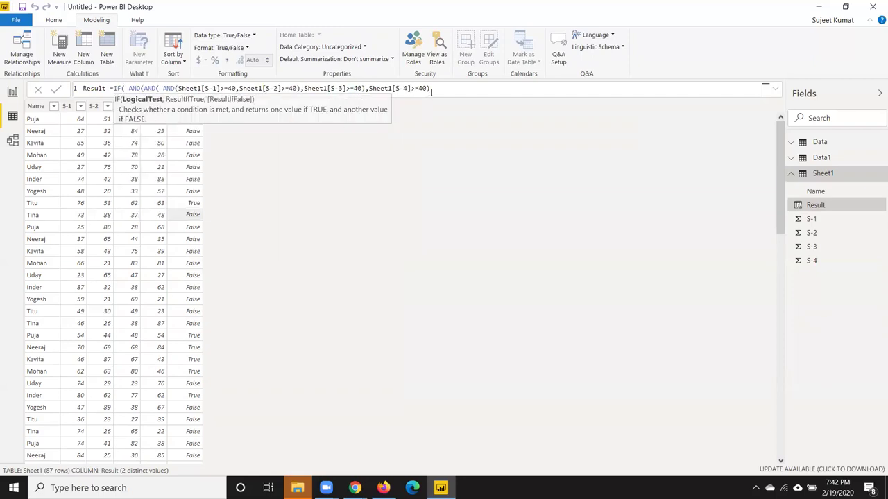
text(,"P)
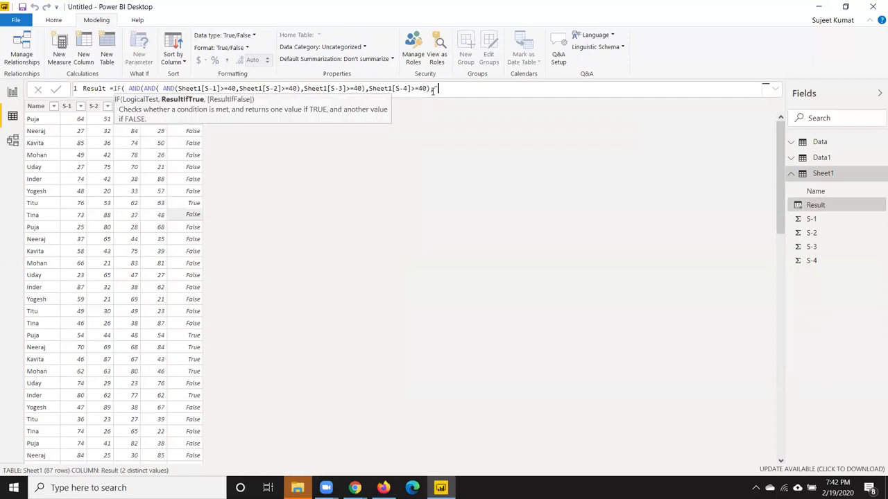
text(ass)
text(","Fai)
text(l")
text())
key(Return)
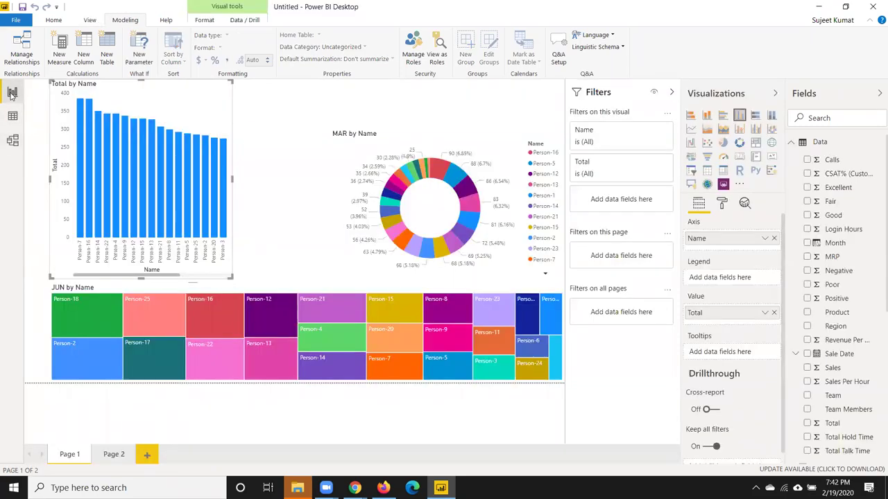
Switch to report view and add a new blank page after Page 2
click(12, 93)
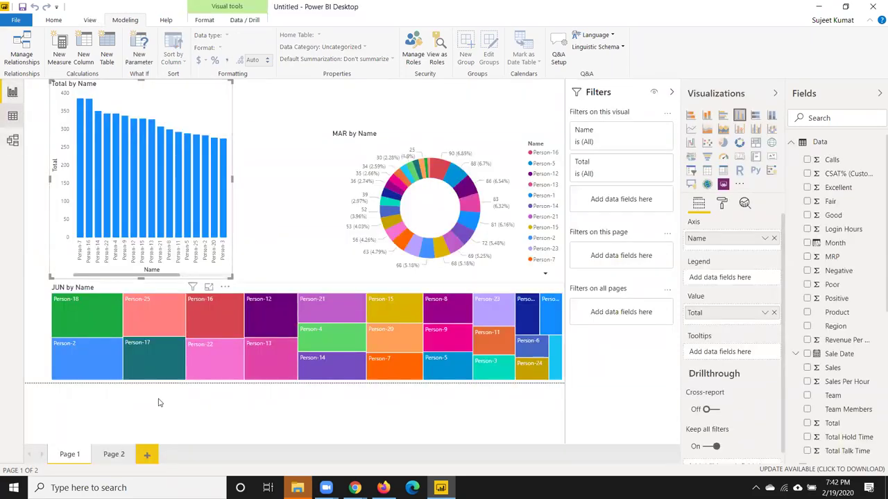
click(127, 457)
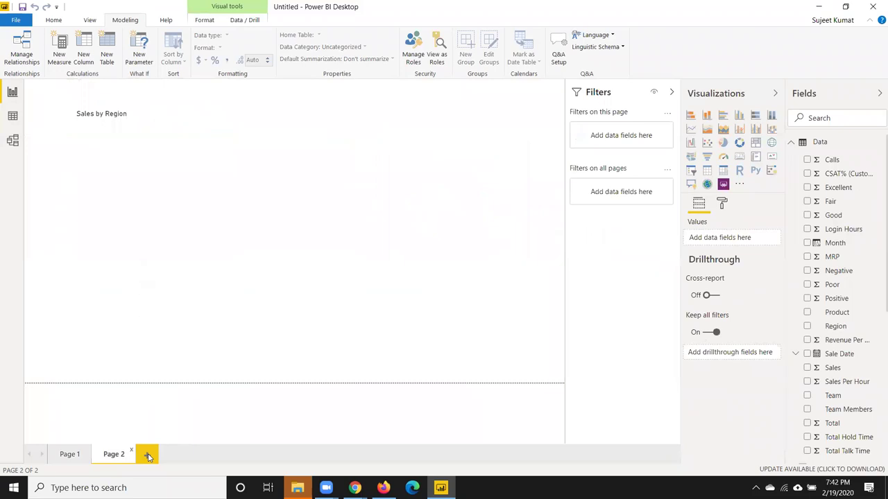
click(148, 455)
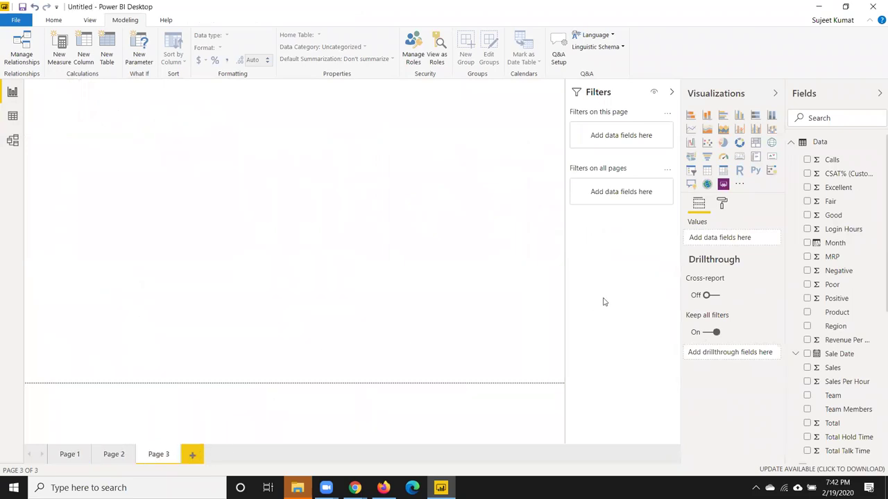
click(789, 143)
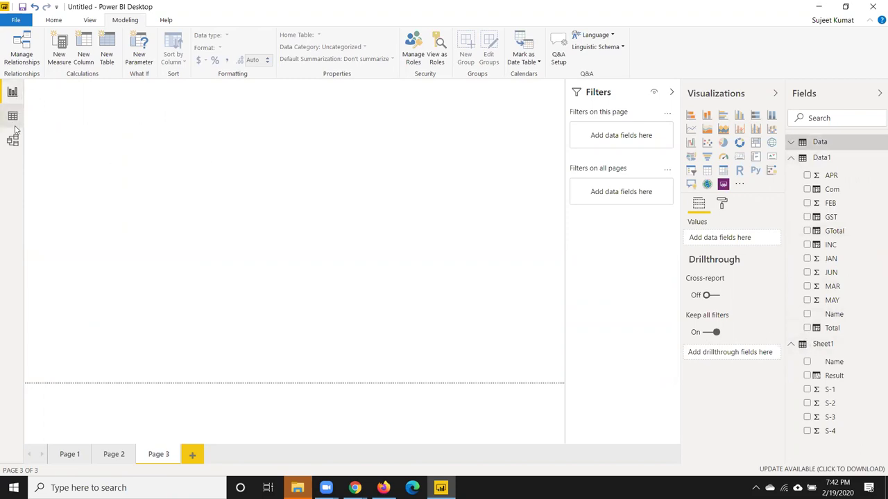
Return to Page 1 and pick the Data1 table in the Fields pane
click(71, 455)
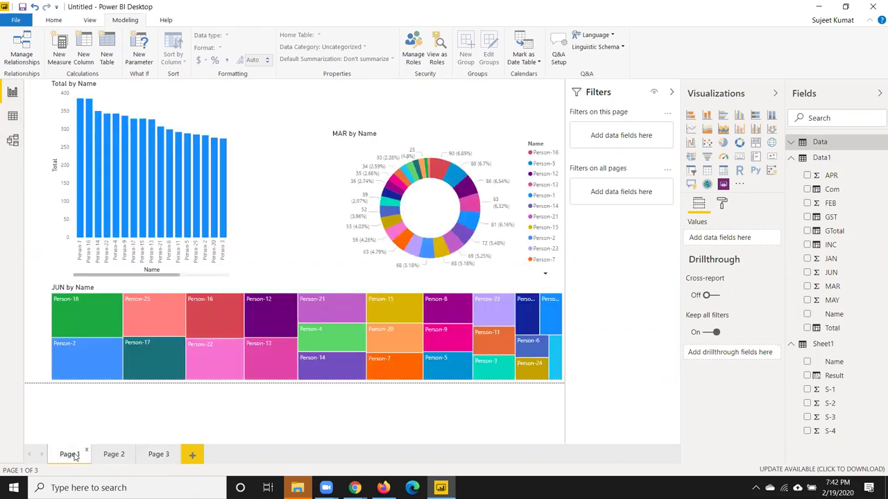
click(365, 201)
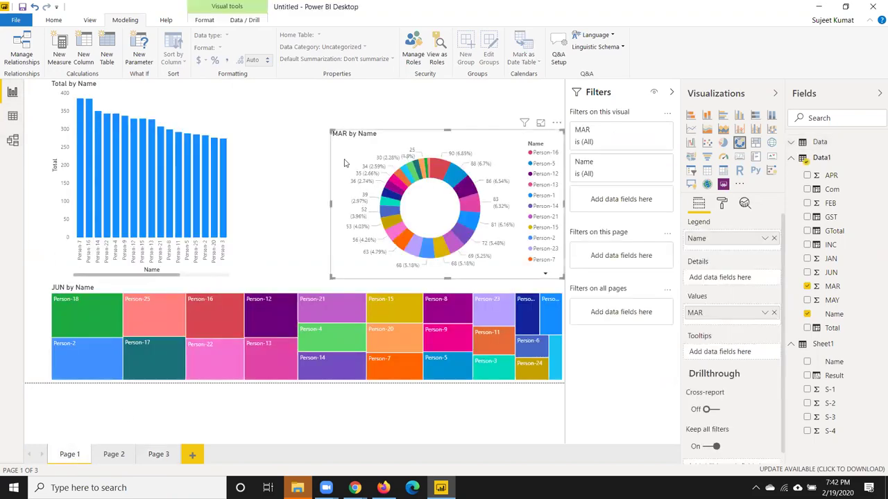
click(299, 165)
click(792, 158)
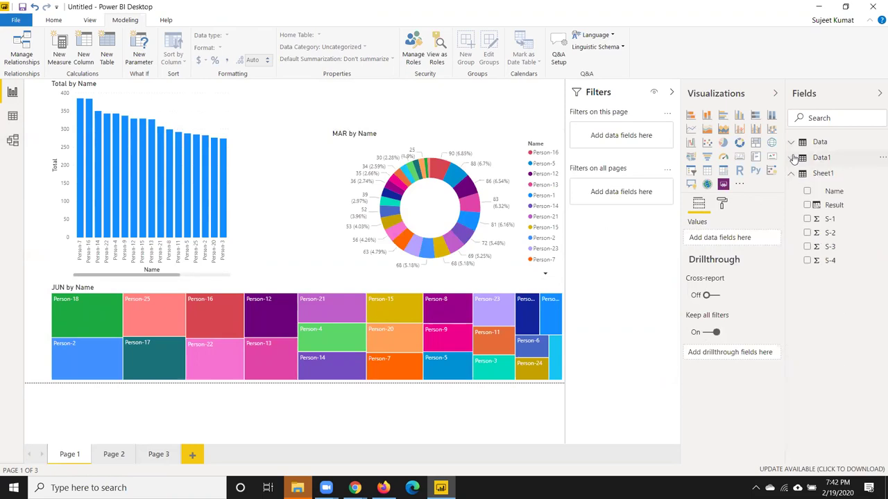
click(794, 160)
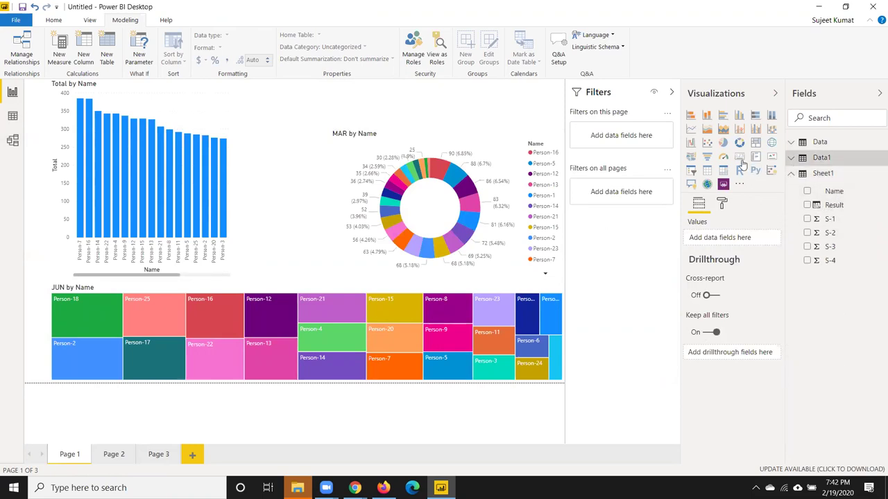
Build a pie chart with Result as legend and Count of Result as values, then widen it
click(723, 142)
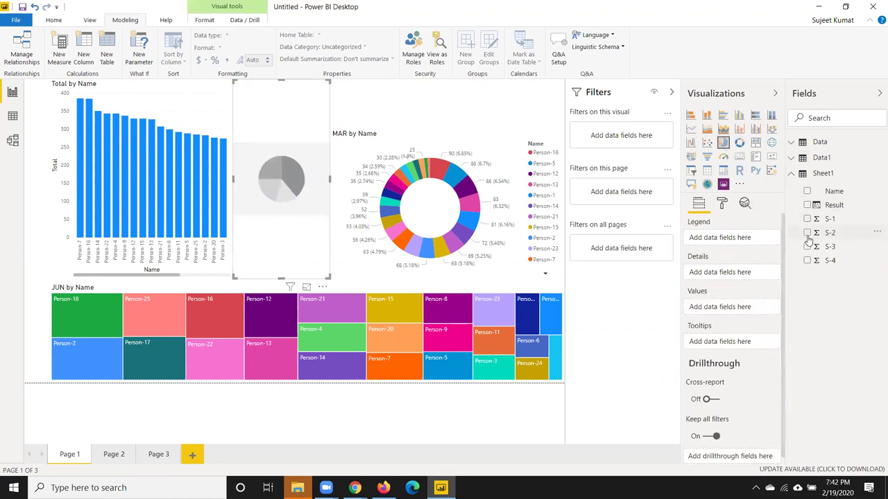
drag(834, 206, 301, 212)
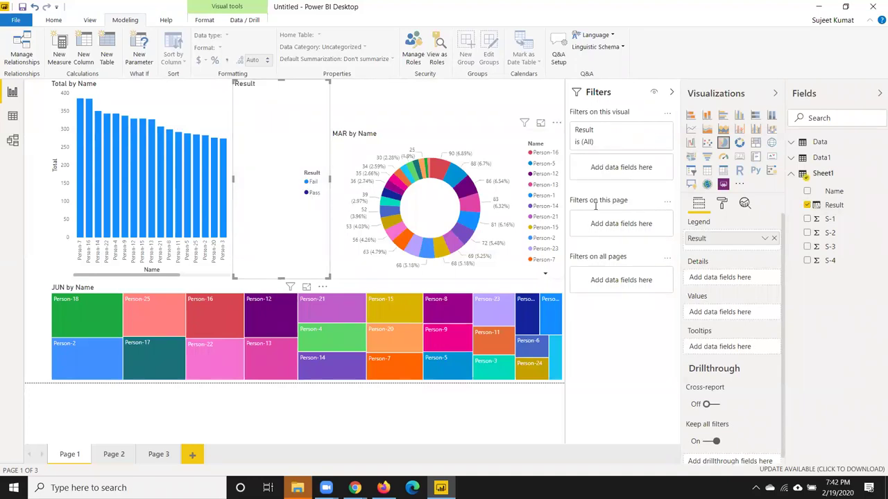
mouse_move(834, 190)
mouse_down()
mouse_move(569, 209)
mouse_move(301, 191)
mouse_up()
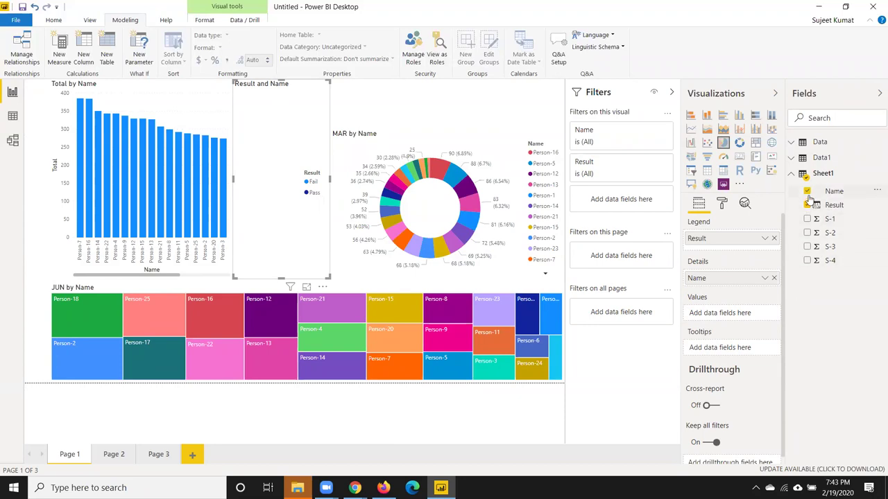
click(806, 192)
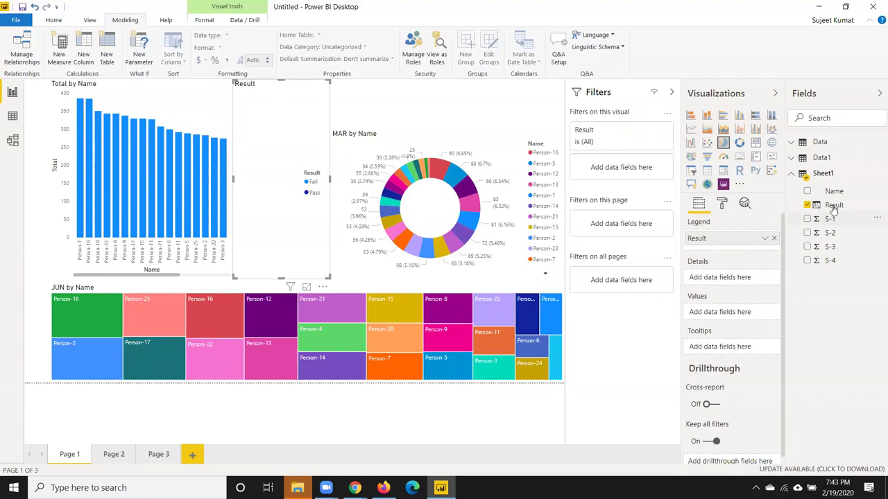
drag(837, 212, 736, 288)
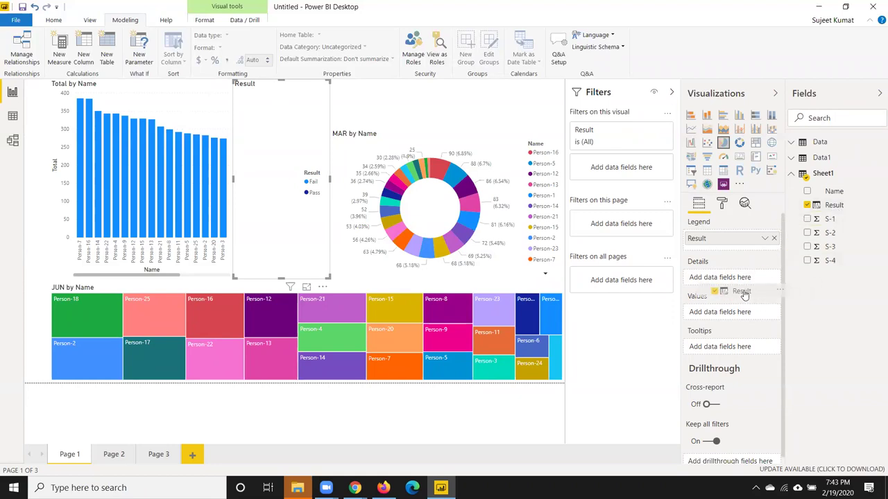
drag(737, 288, 736, 320)
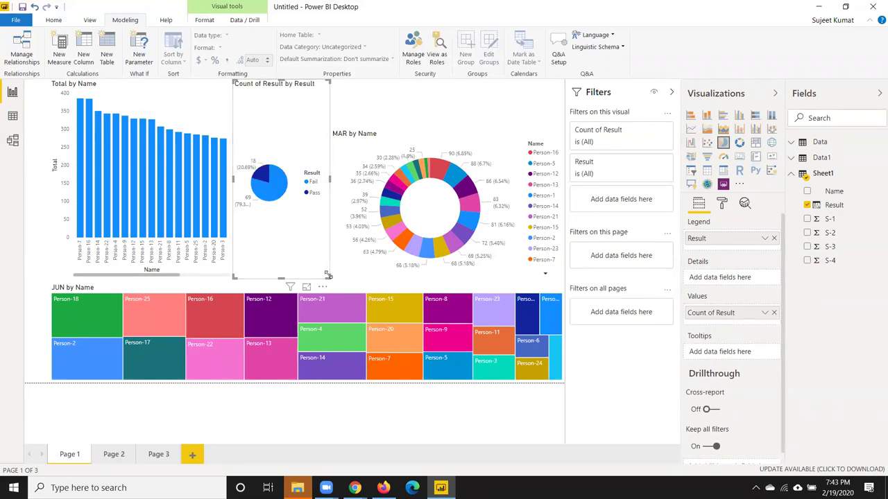
drag(330, 277, 368, 280)
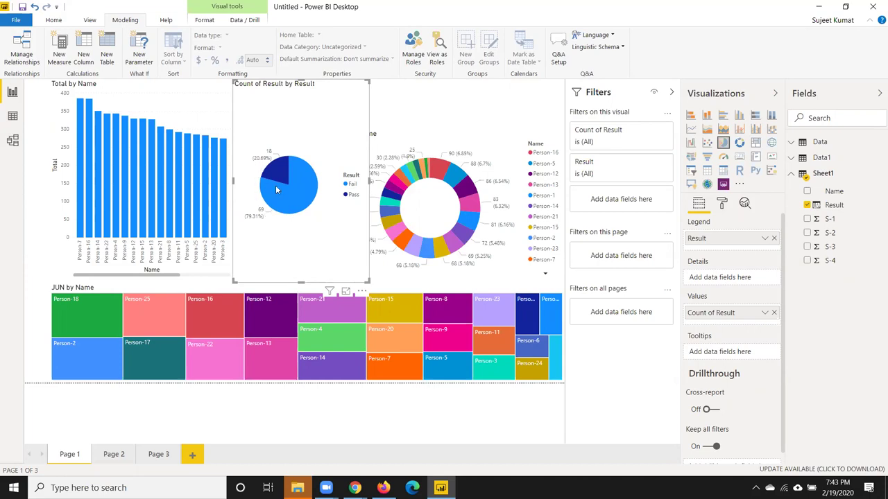
click(432, 125)
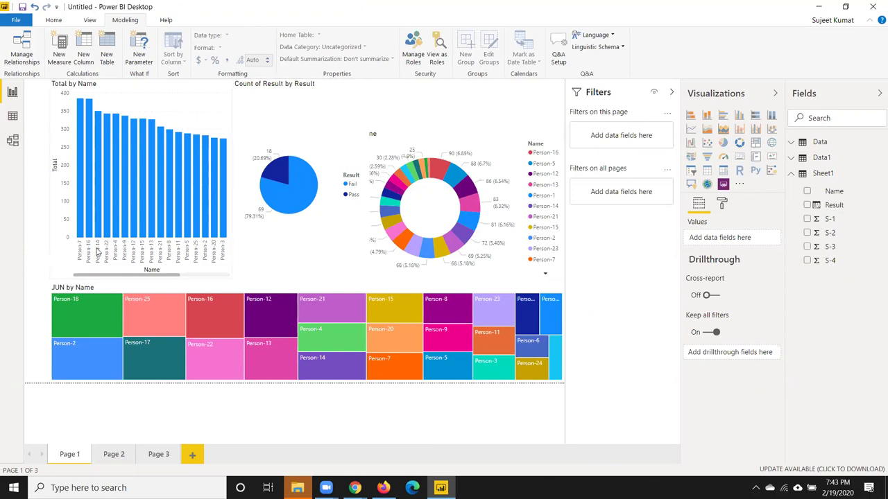
click(218, 315)
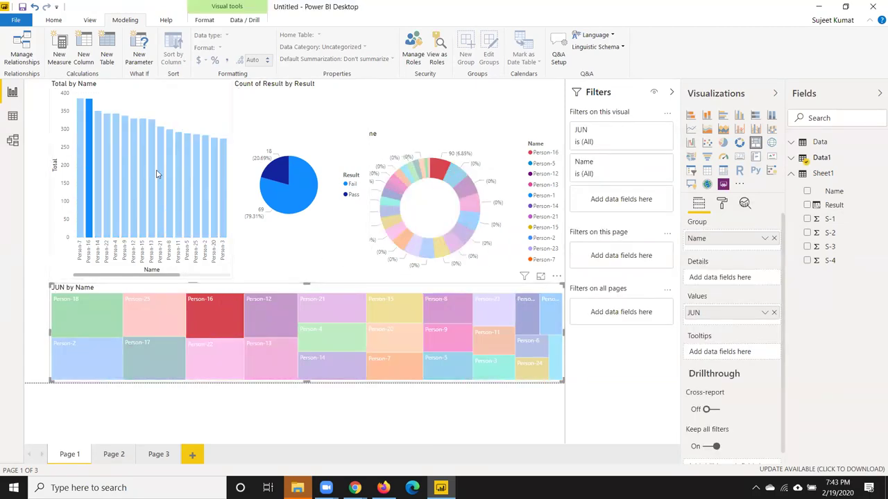
mouse_move(216, 297)
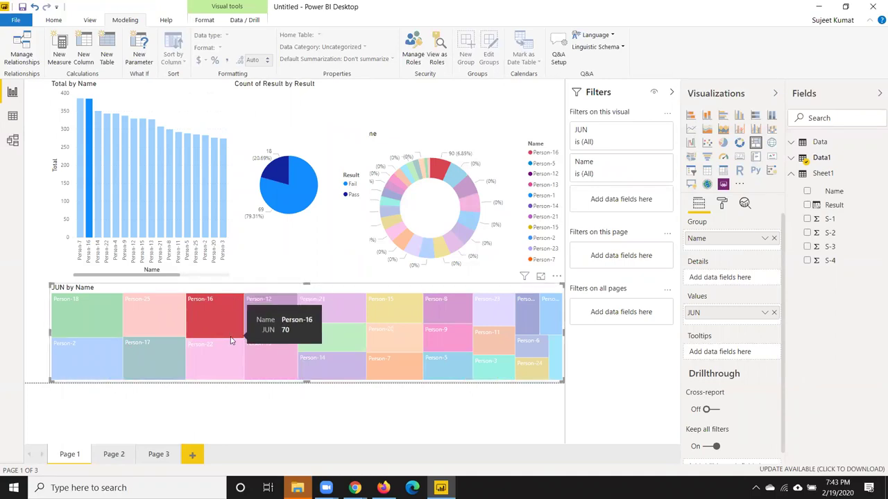
mouse_move(151, 189)
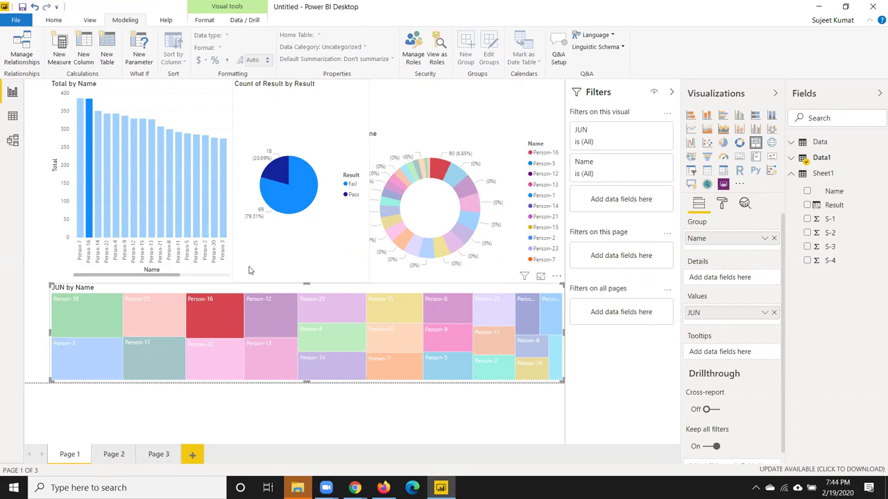
click(228, 315)
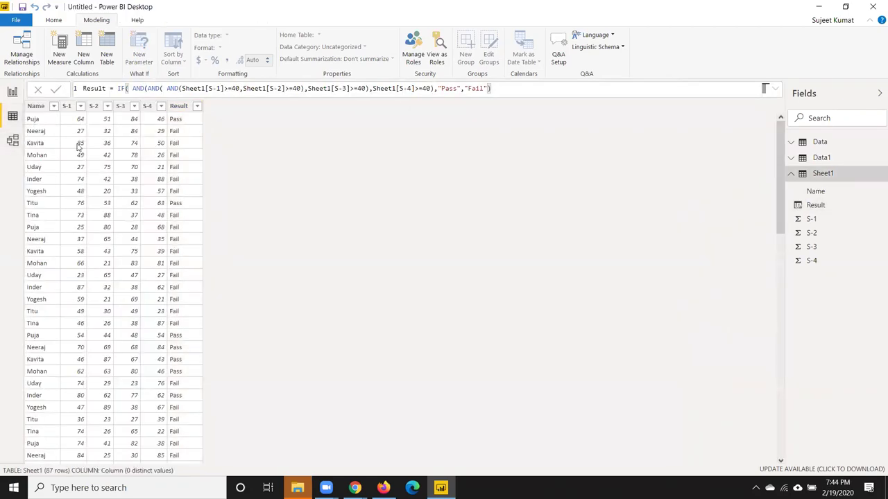
View the Result column's Pass/Fail formula, then switch to the Data table
click(184, 123)
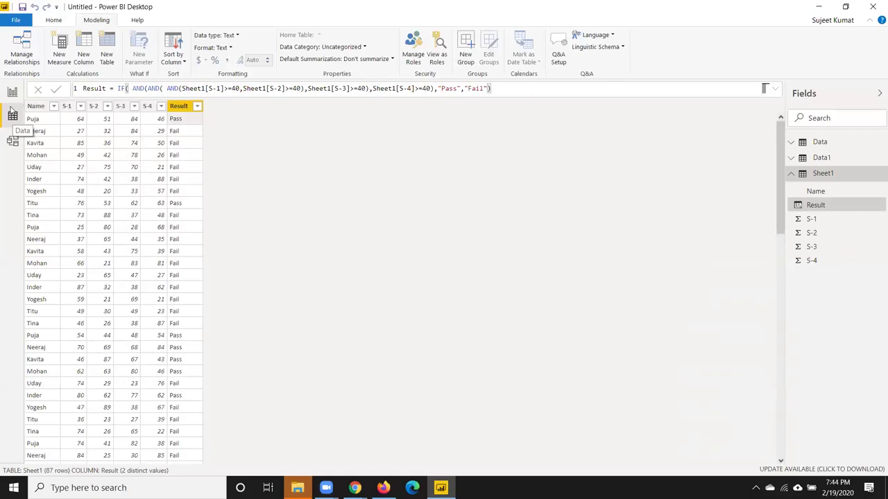
click(815, 148)
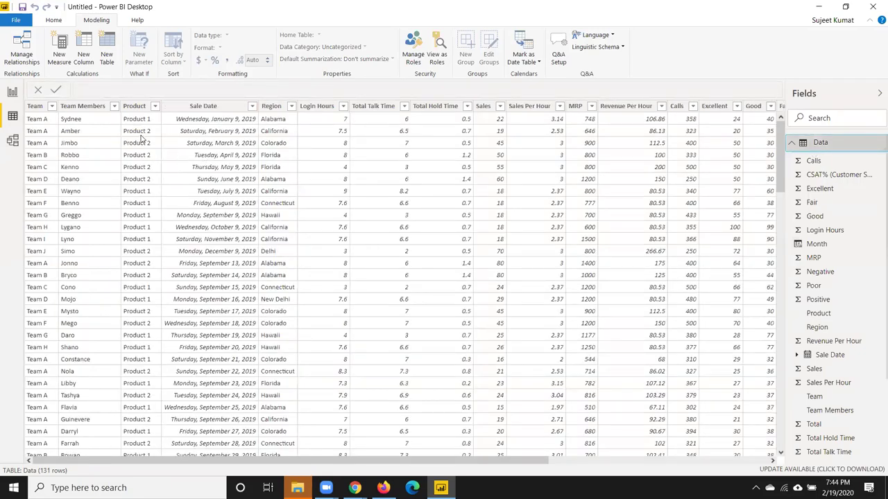
Add a Weekend column to Data with FORMAT(Data[Sale Date],"DDD")
click(141, 139)
click(210, 127)
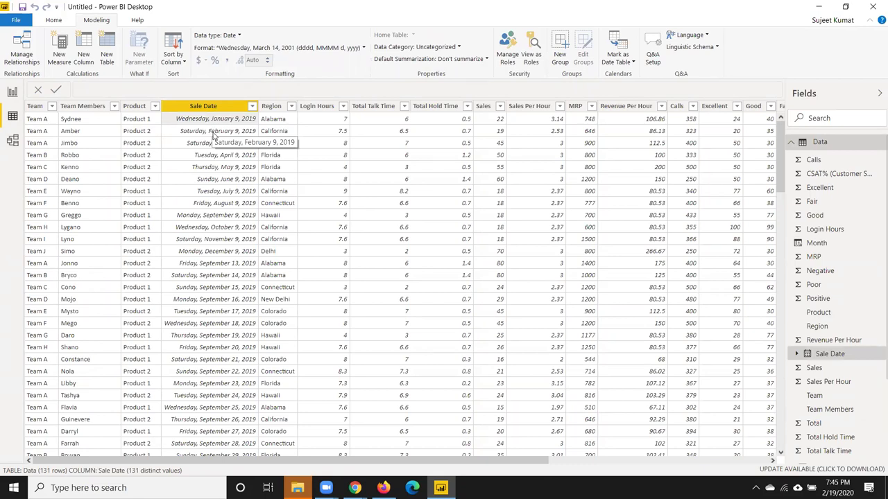
click(84, 57)
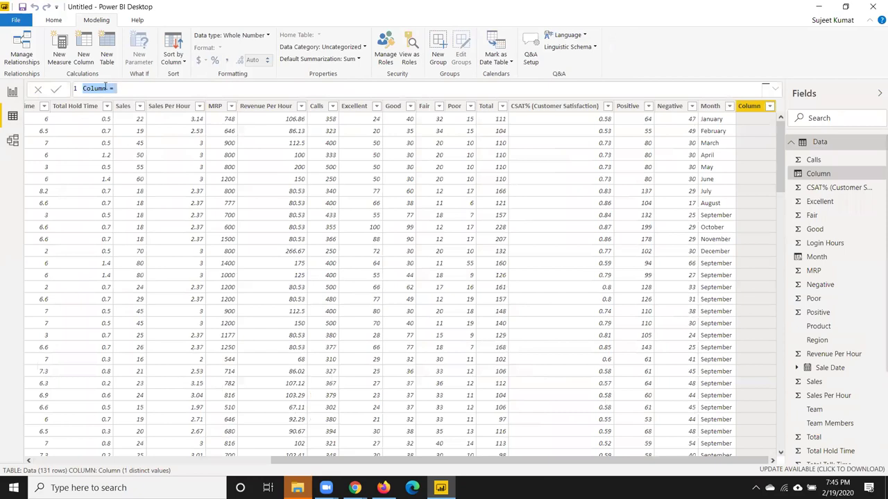
text(Weeken)
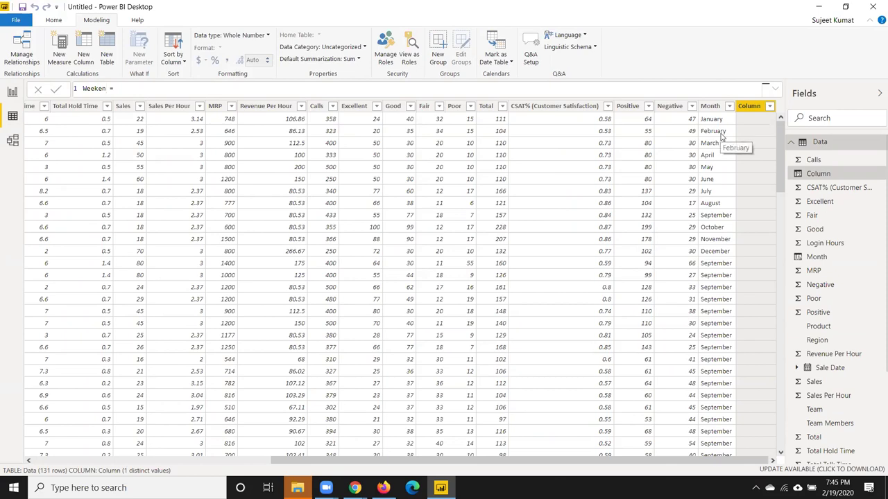
text(d)
click(205, 92)
text(FORMAT()
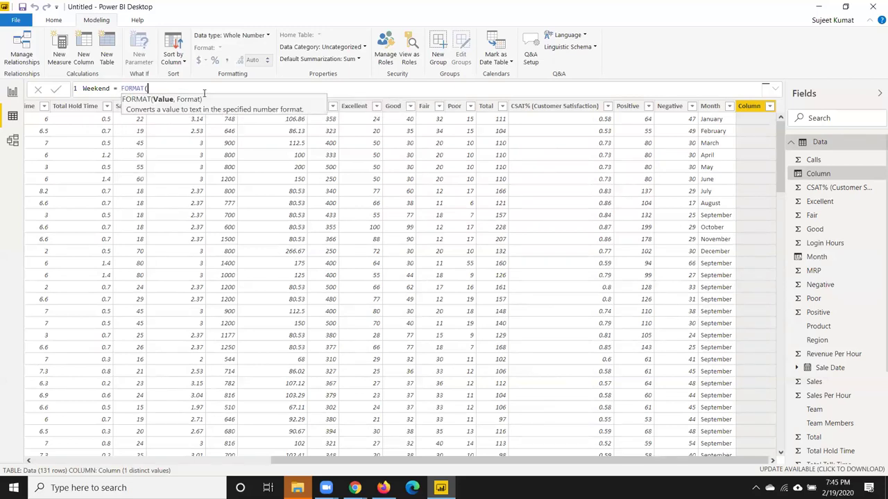
text(sa)
key(Up)
key(Up)
key(Up)
key(Tab)
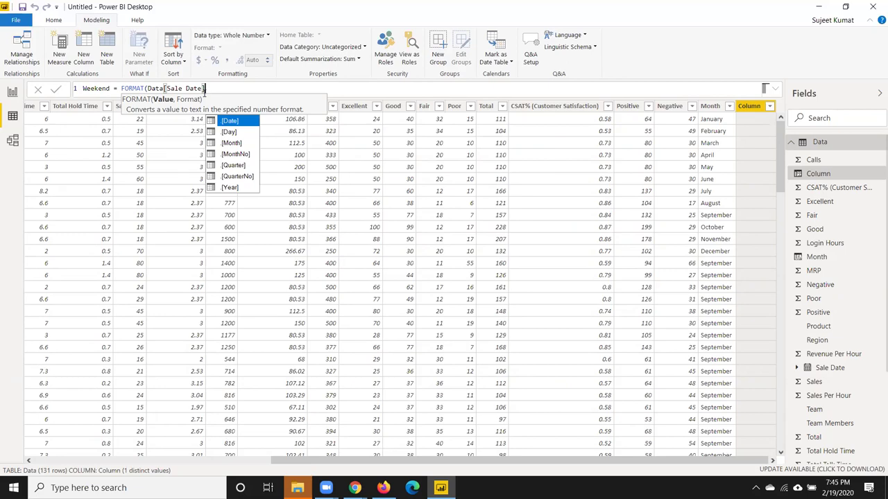
text(,)
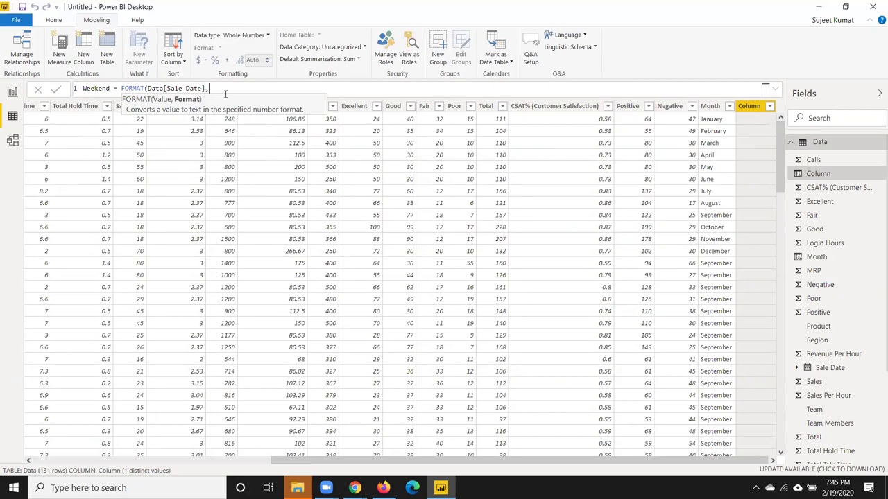
text("DDD")
text())
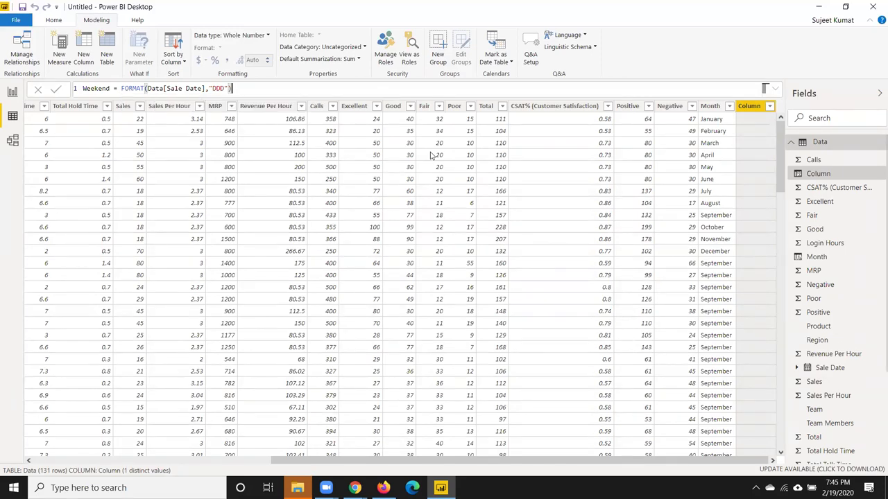
key(Return)
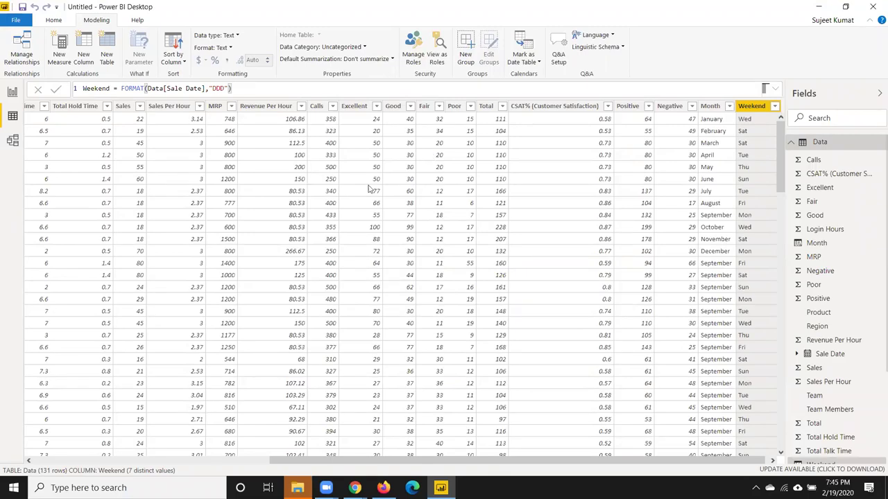
Rewrite Weekend as OR(FORMAT(Data[Sale Date],"DDD")="Sat", FORMAT(Data[Sale Date],"DDD")="Sun")
click(121, 88)
text(OR()
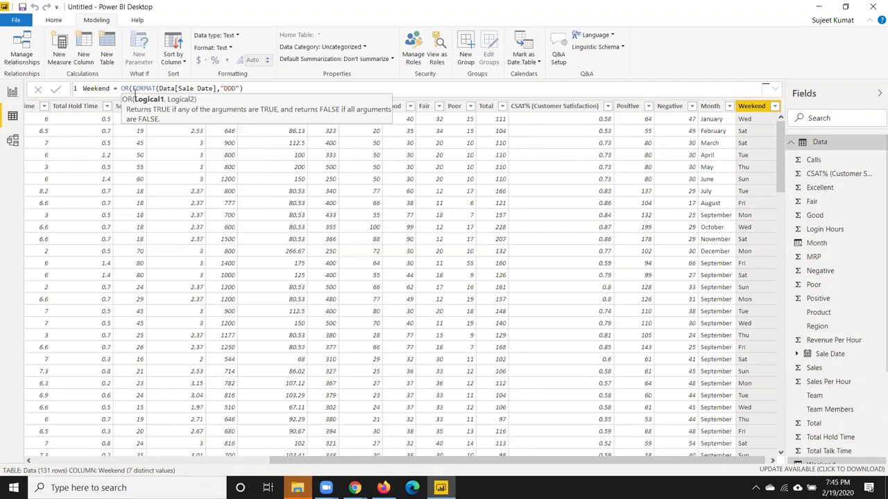
click(264, 88)
text(="Sat",)
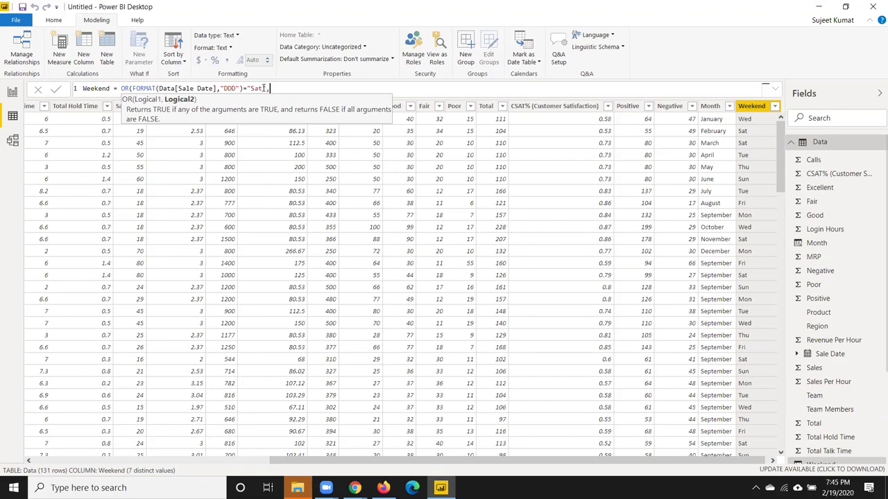
drag(133, 88, 266, 88)
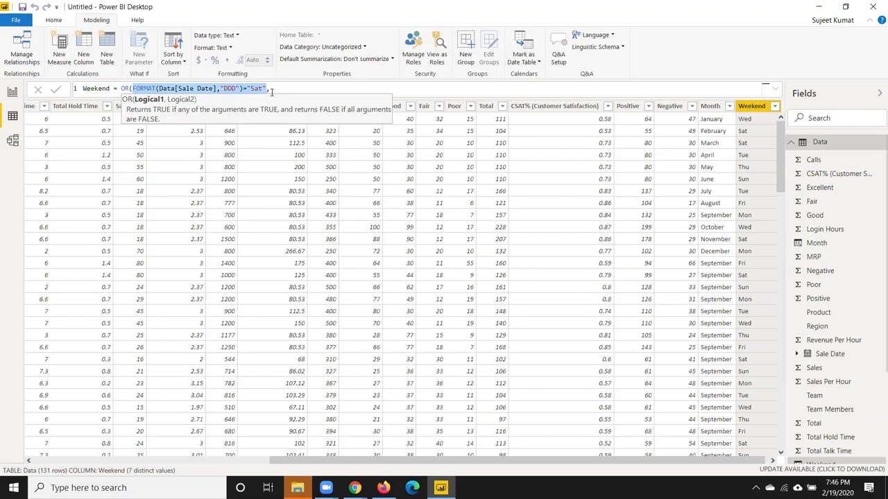
click(269, 90)
text(FORMAT(Data[Sale Date],"DDD")="Sat")
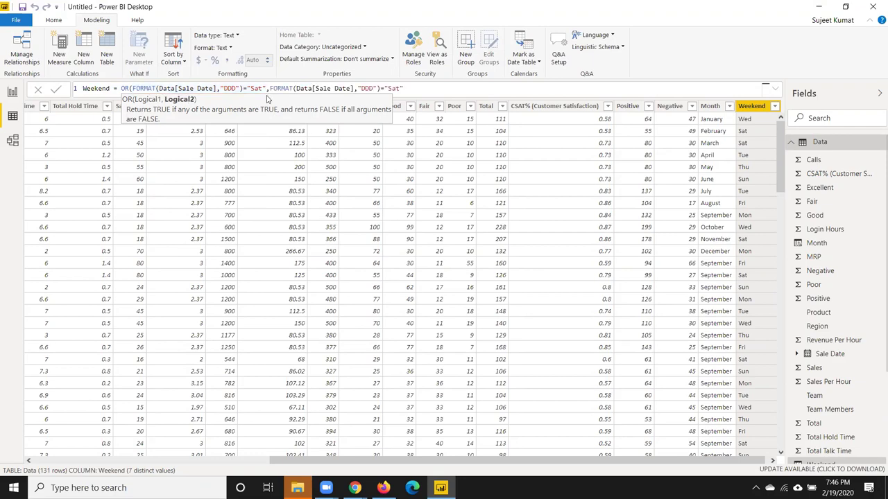
double_click(394, 89)
text(S)
text(un")
text())
key(Return)
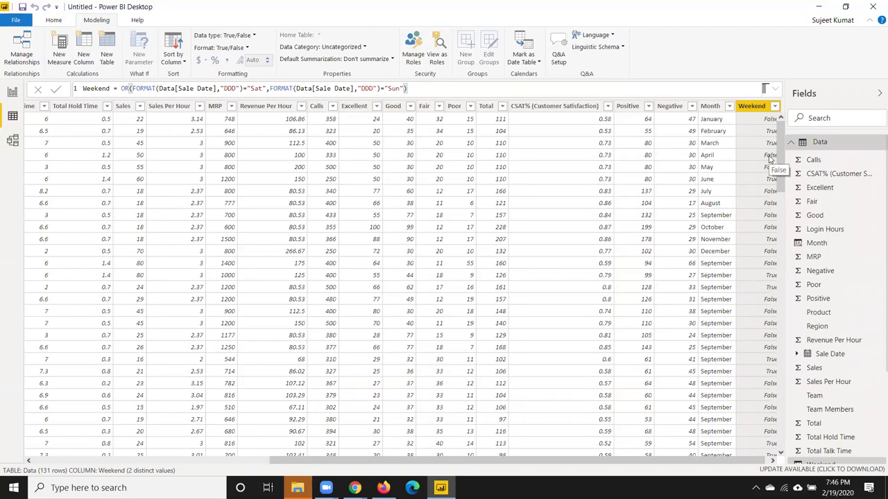
Wrap the Weekend OR test in IF(…,"weekend","weekDay") to label each sale date
click(122, 88)
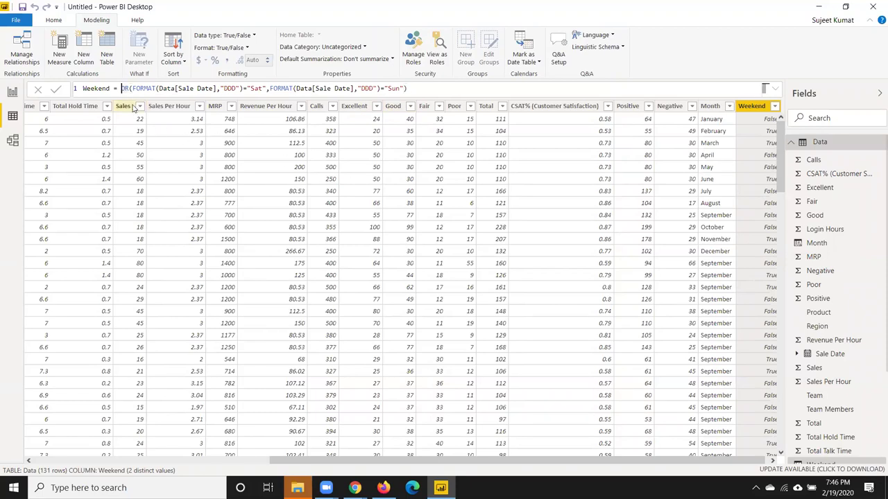
text(IF()
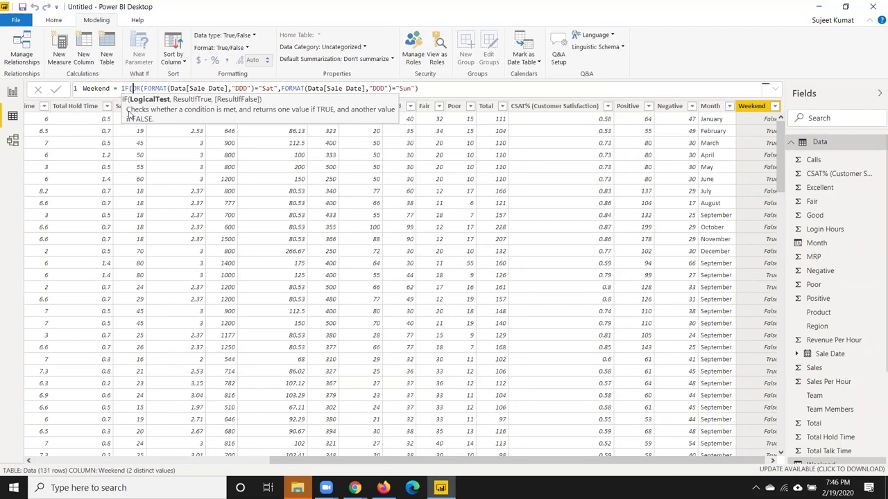
click(429, 89)
text(,)
text("wee)
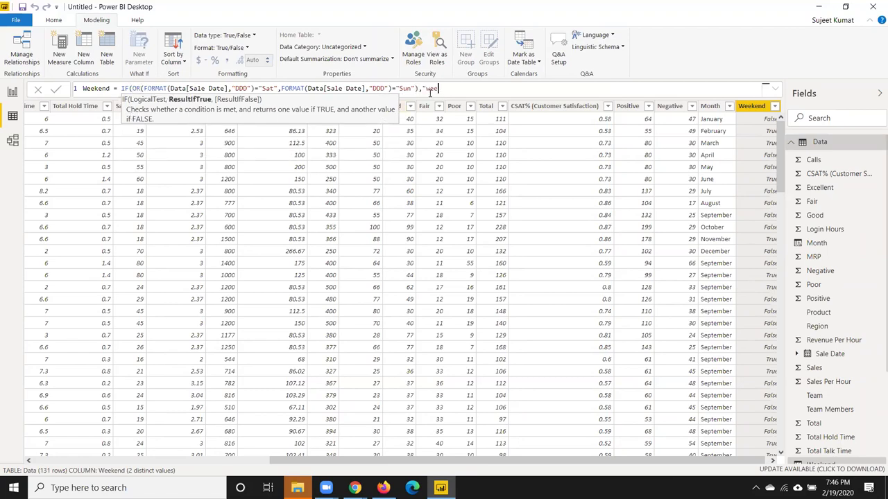
text(ke)
text(nd)
text(","weekDay"))
key(Return)
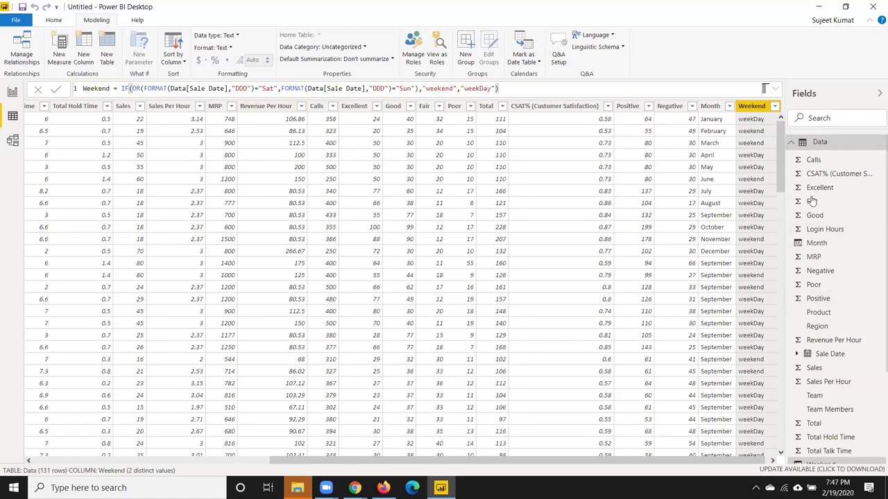
click(792, 141)
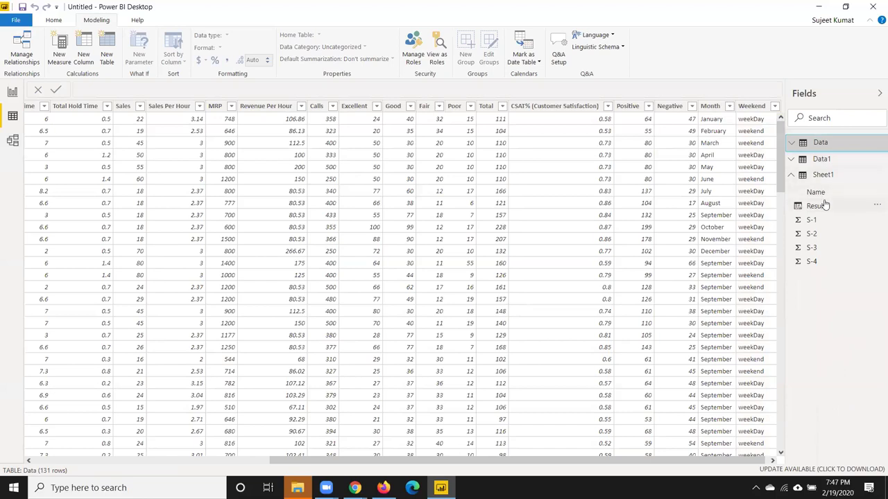
On the Data1 table, change the INC formula's upper Total limit from 200 to 500
click(811, 162)
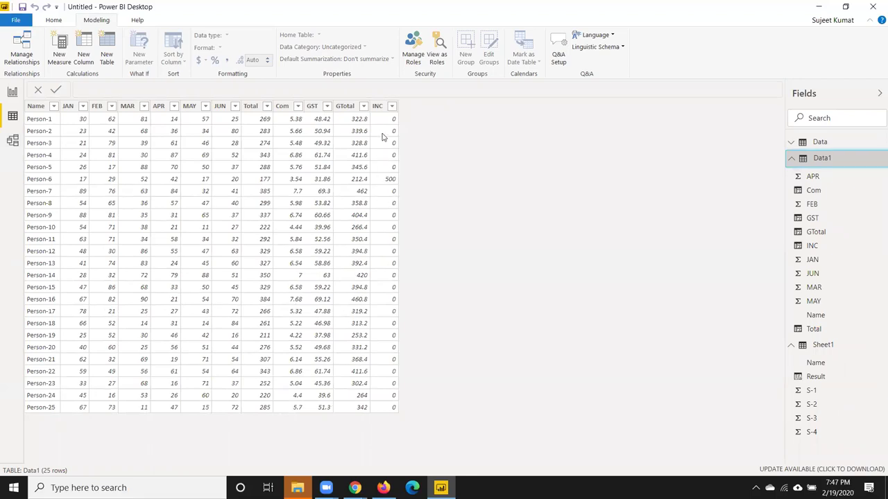
click(383, 109)
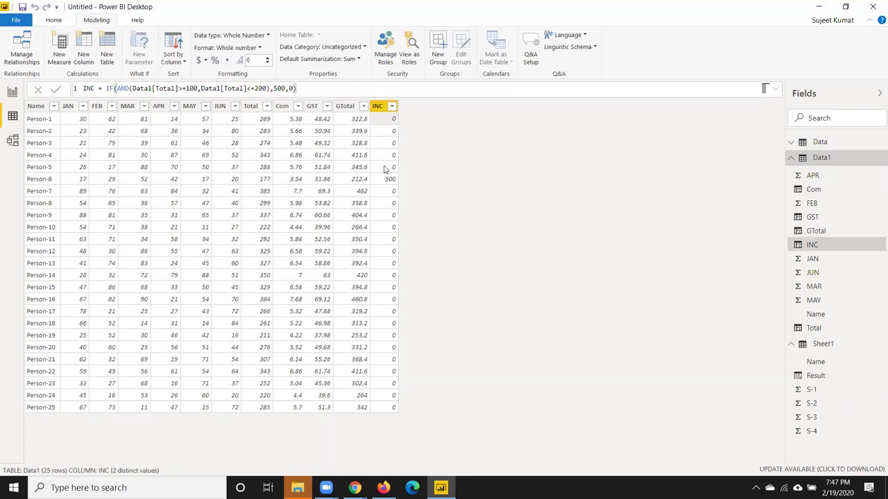
click(266, 89)
key(BackSpace)
key(BackSpace)
key(BackSpace)
text(500)
key(Return)
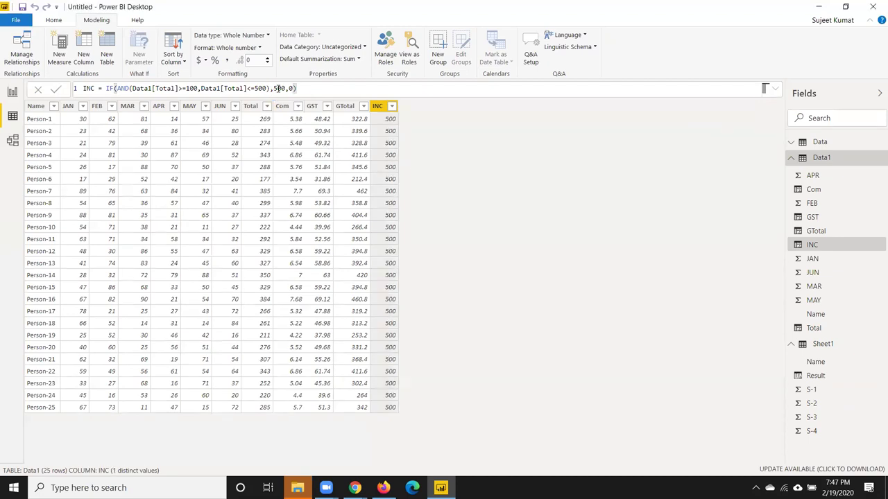
Lower the INC upper limit from 500 to 300, then start prefixing the IF with 180/
click(255, 88)
key(Delete)
text(3)
key(Return)
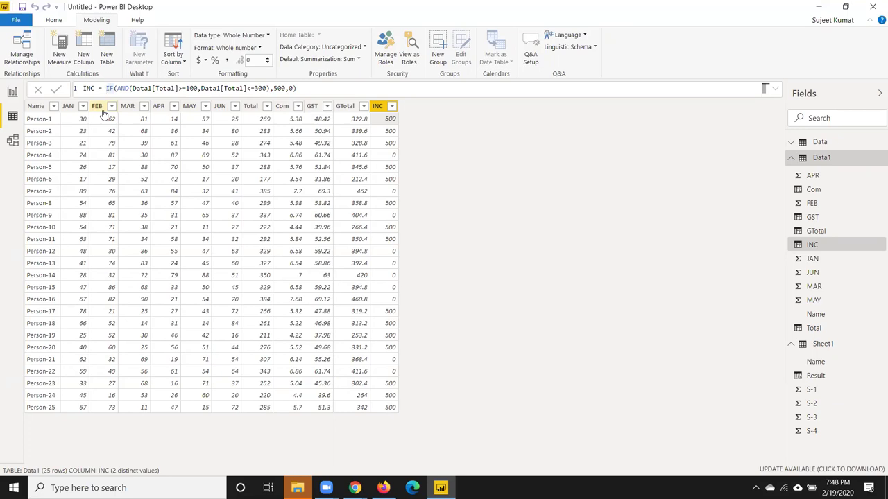
text(180/)
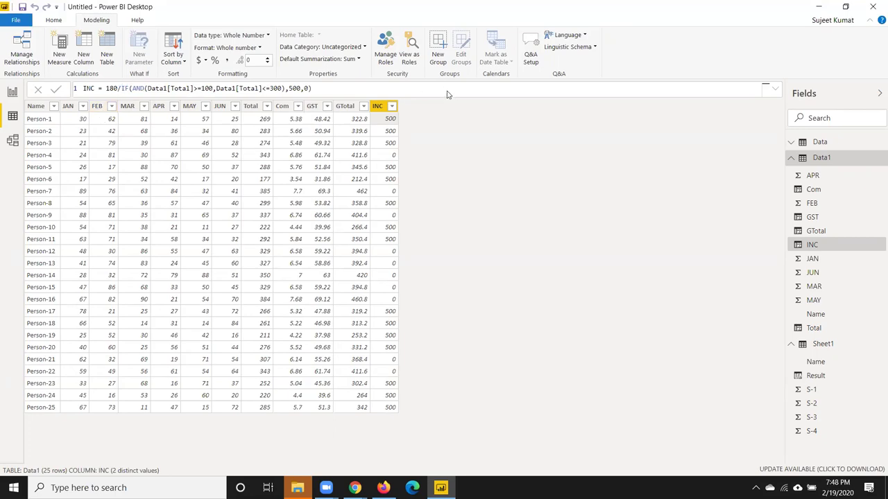
Commit INC as 180 divided by the incentive, then change the numerator to 5000
key(Return)
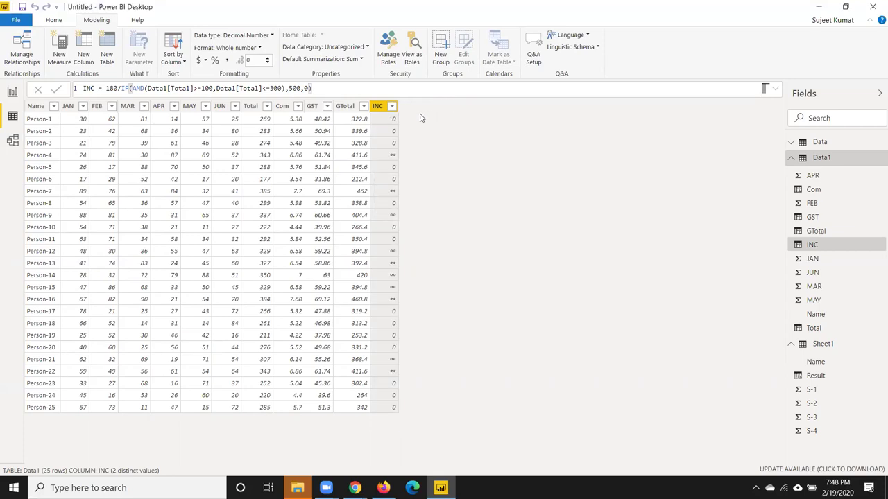
click(393, 159)
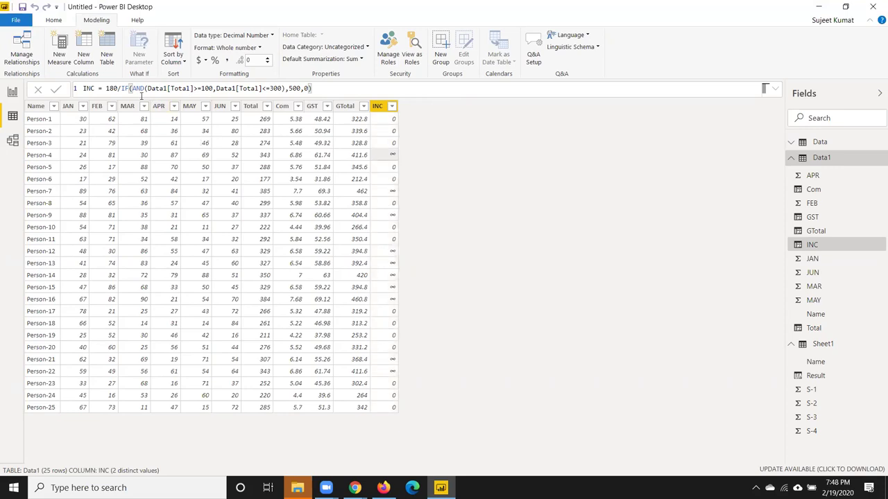
click(119, 89)
key(BackSpace)
key(BackSpace)
key(BackSpace)
key(BackSpace)
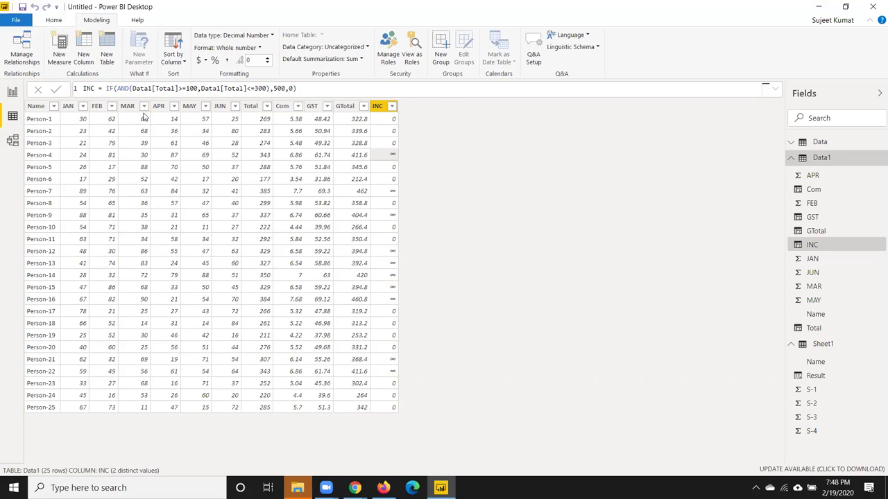
text(5000/)
key(Return)
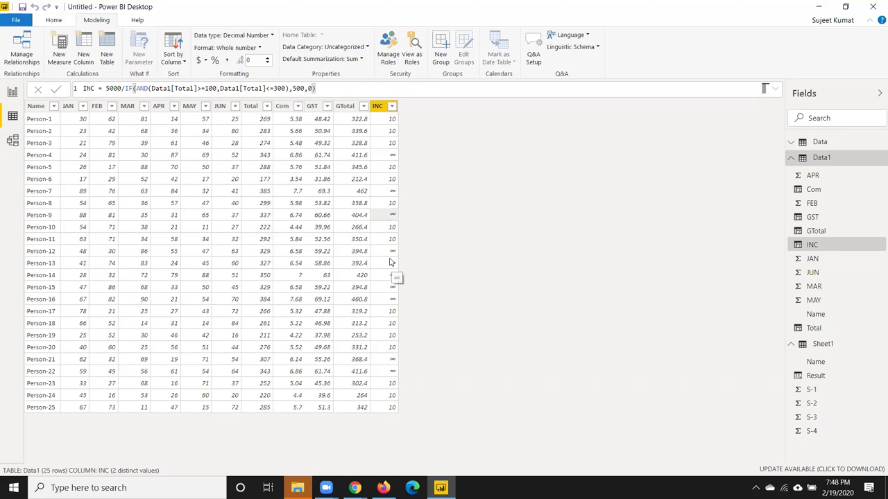
Wrap the INC division in IFERROR with "NOINC" as the fallback
click(102, 89)
text(if)
key(Down)
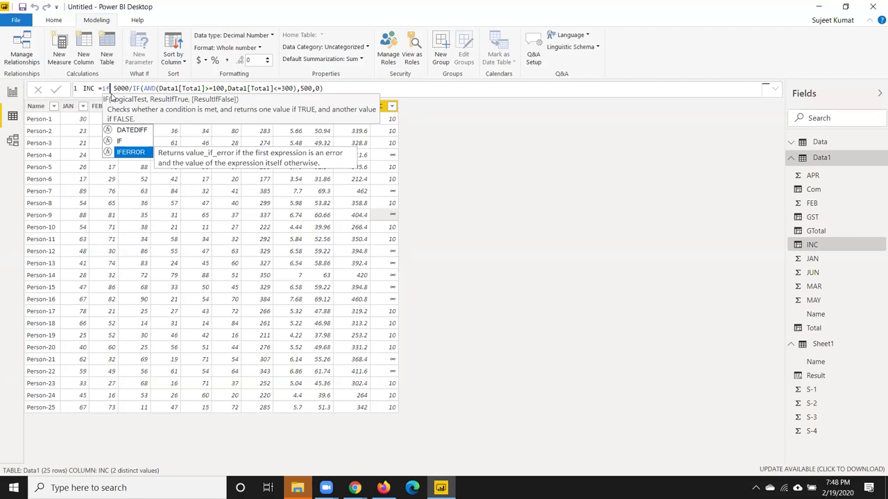
key(Tab)
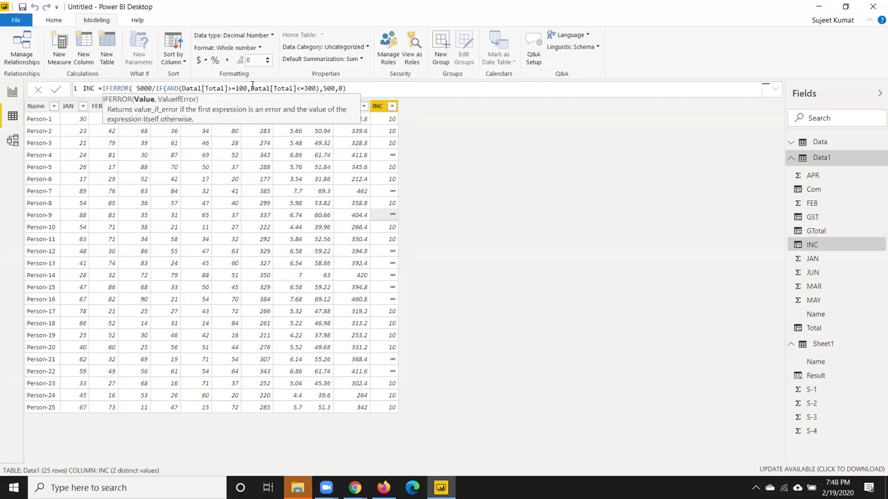
click(354, 89)
text(,"NOINC")
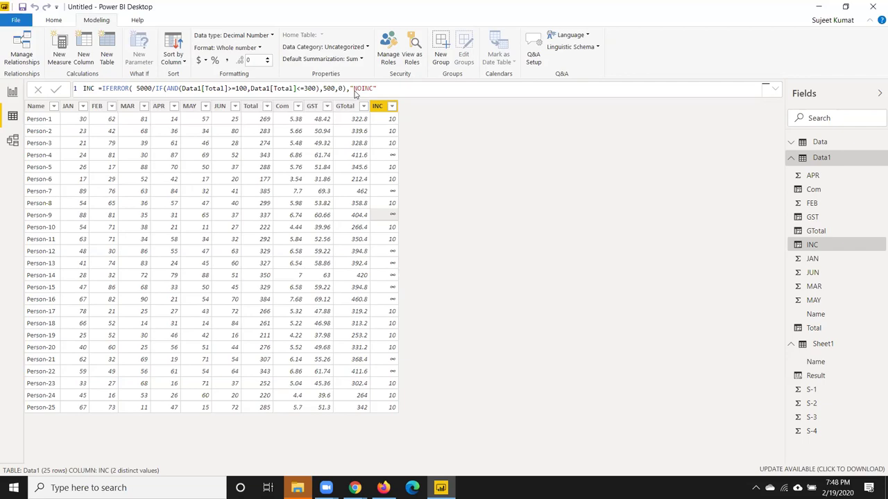
text())
key(Return)
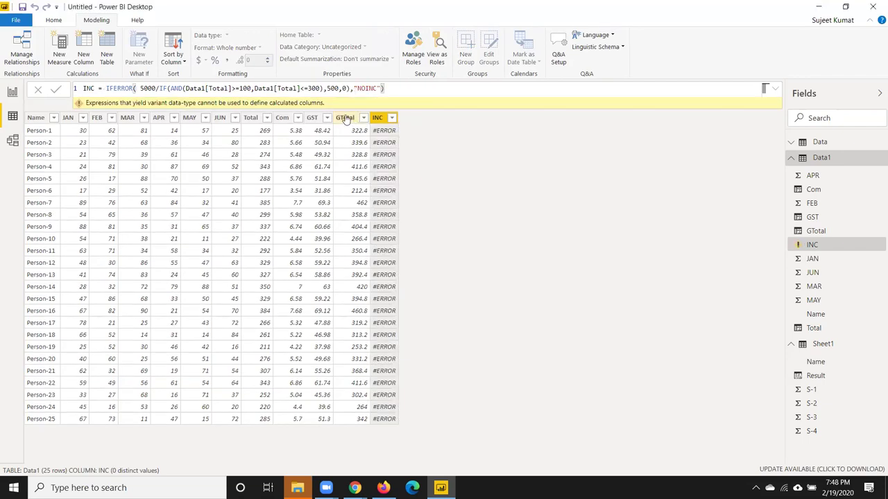
Replace the "NOINC" fallback with 0 to fix the variant-type error
click(377, 89)
key(BackSpace)
key(BackSpace)
key(BackSpace)
key(BackSpace)
key(BackSpace)
key(BackSpace)
key(BackSpace)
text(0))
key(Return)
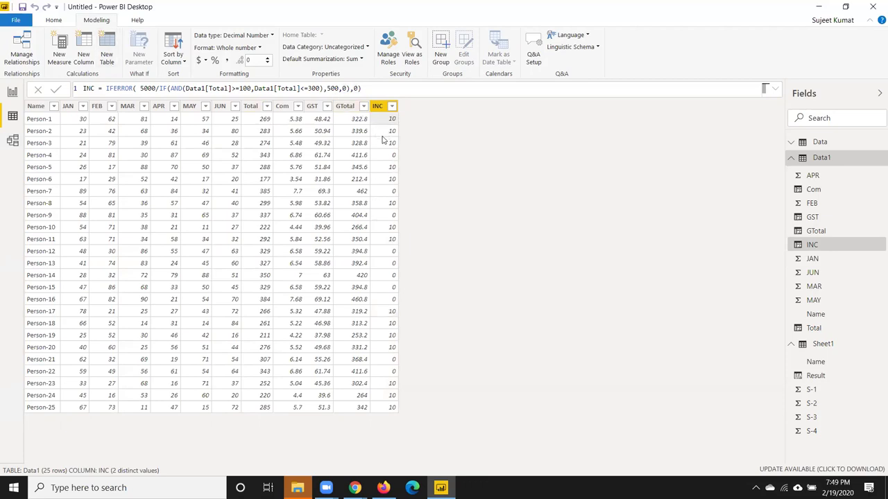
Switch to Report view and back, checking INC values for Person-4, Person-12 and Person-15
double_click(142, 88)
click(13, 91)
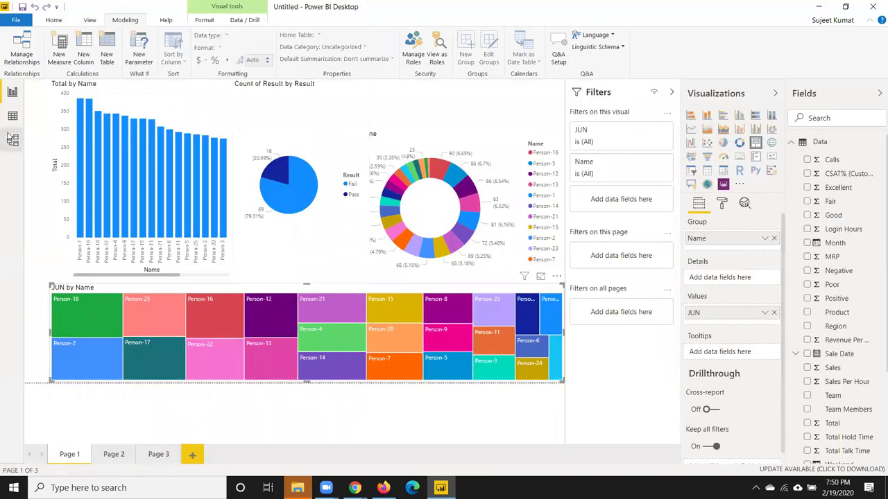
click(12, 117)
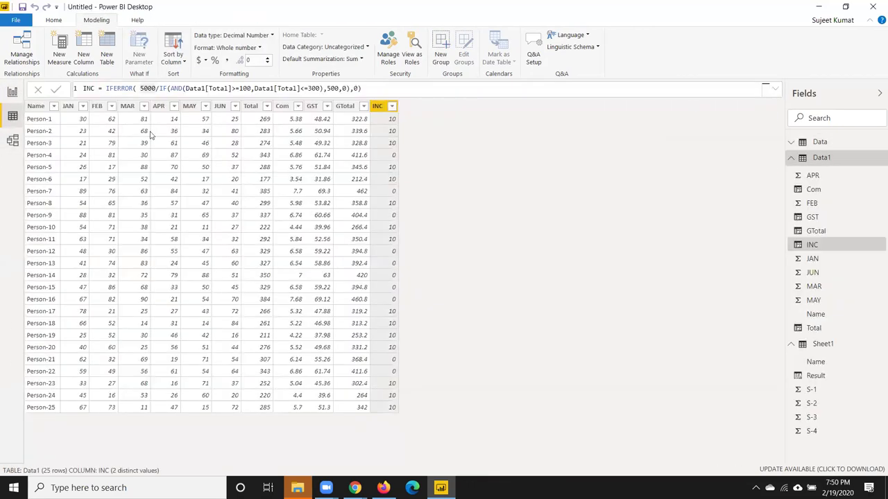
click(393, 157)
click(399, 251)
click(397, 287)
Review the IFERROR value argument and Person-3's INC, then minimize Power BI to the desktop
click(140, 88)
drag(140, 88, 352, 88)
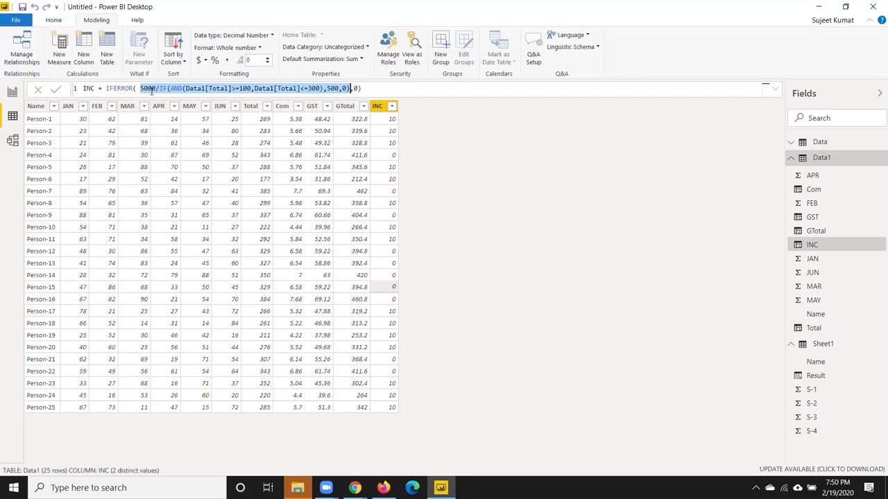
shift+click(348, 88)
click(371, 140)
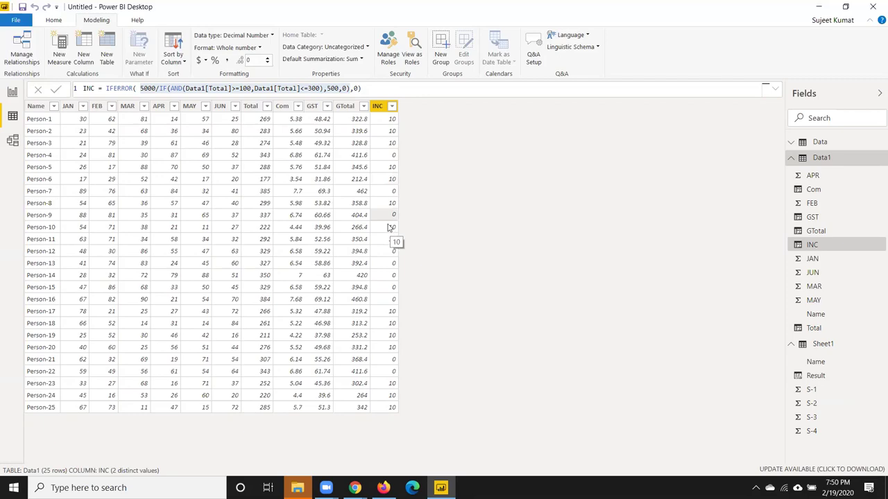
key(super+d)
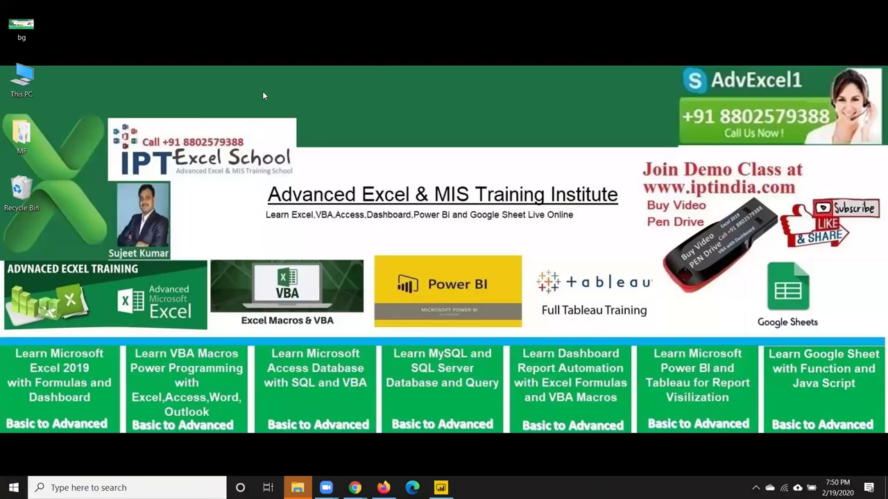